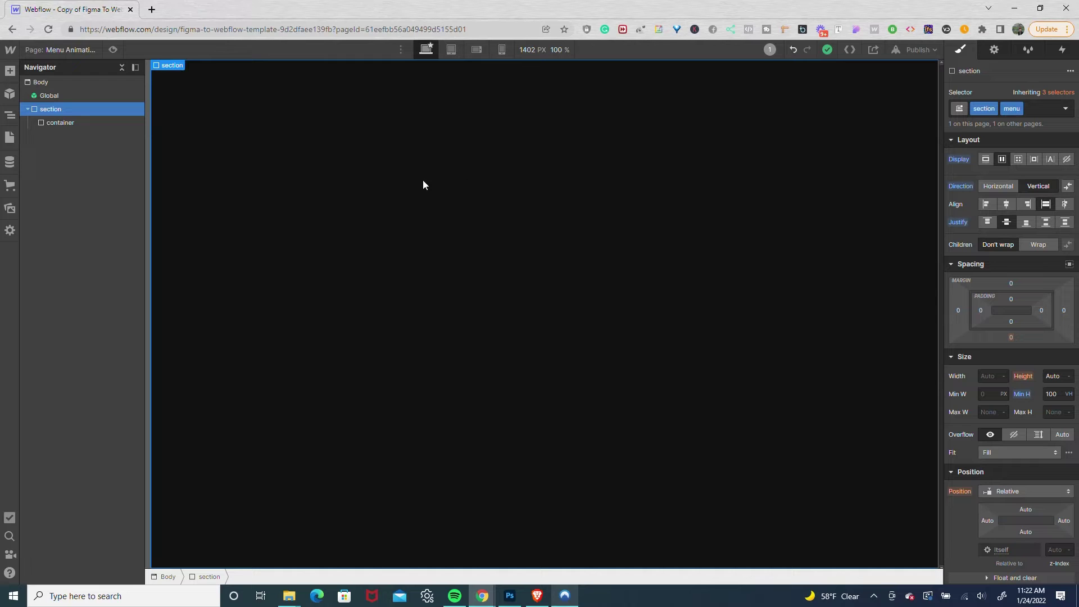
Add a collection list to the container bound to the Locations collection
click(87, 125)
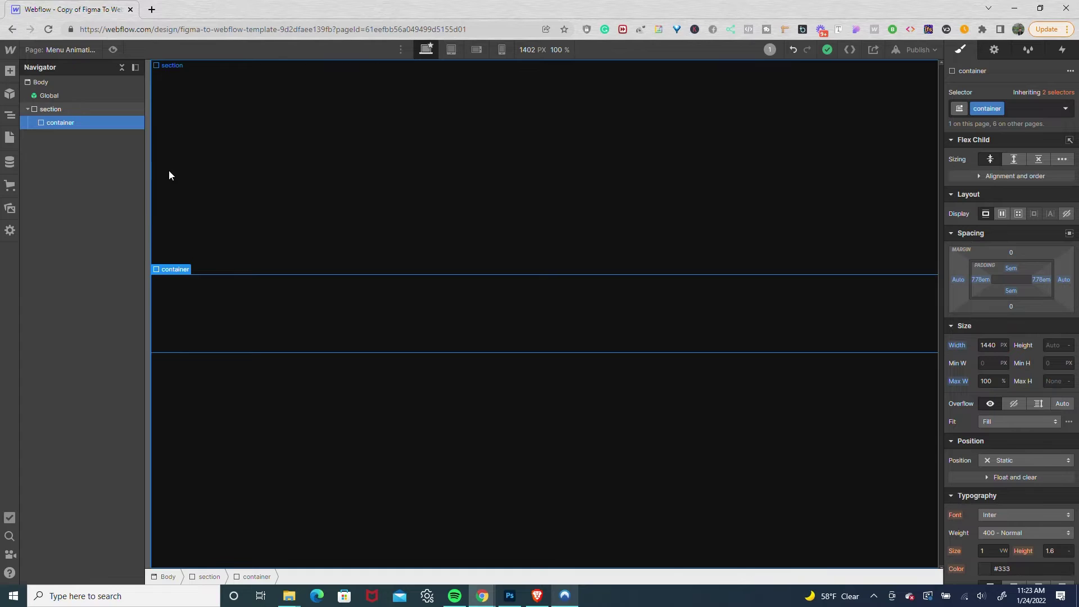
key(ctrl+k)
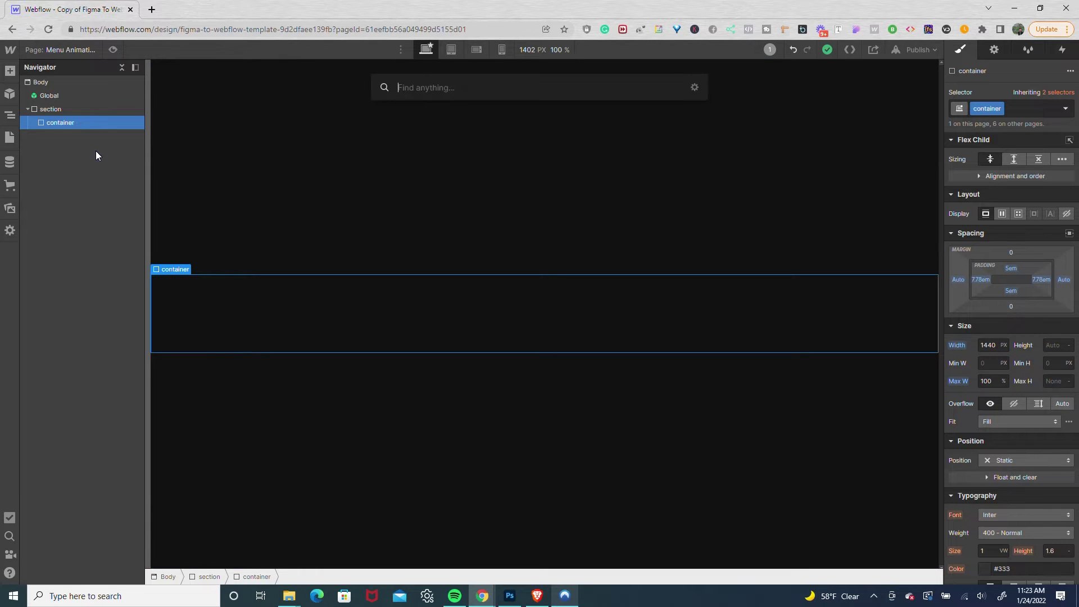
text(d)
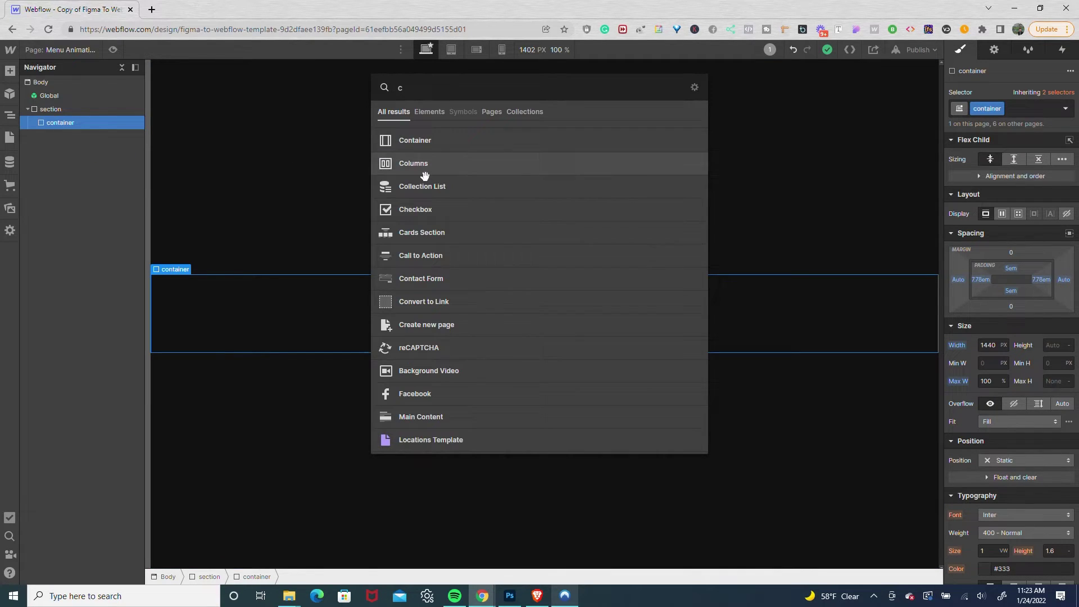
click(424, 187)
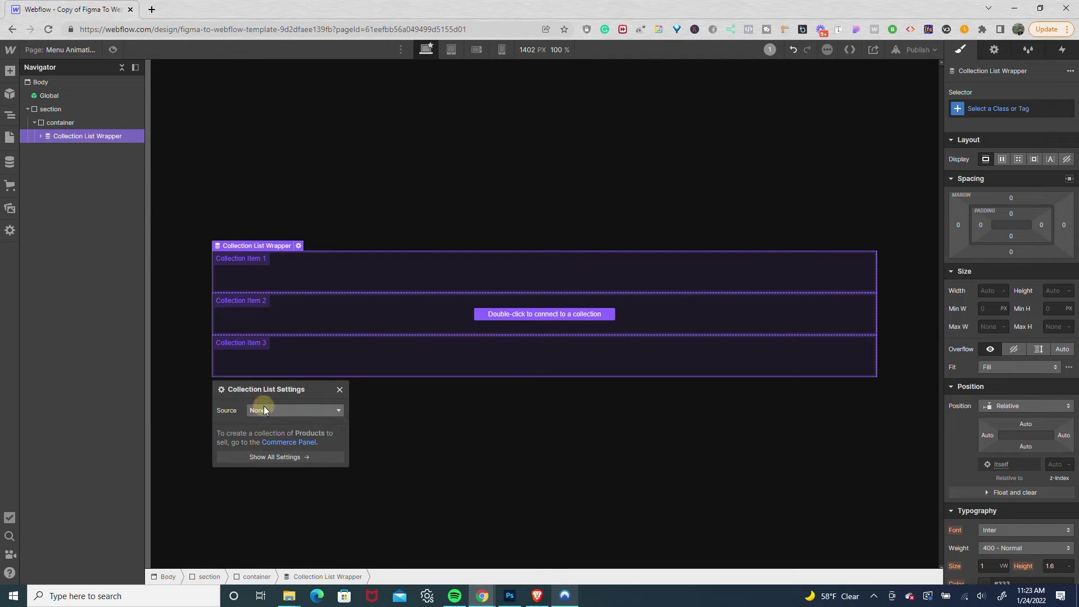
click(264, 408)
click(265, 458)
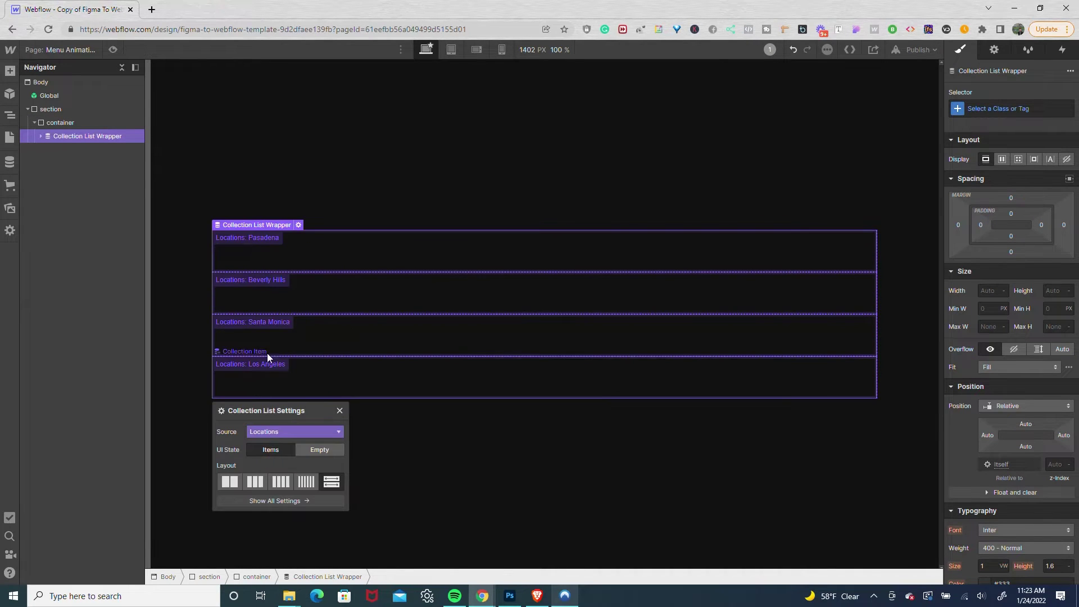
click(42, 136)
click(89, 165)
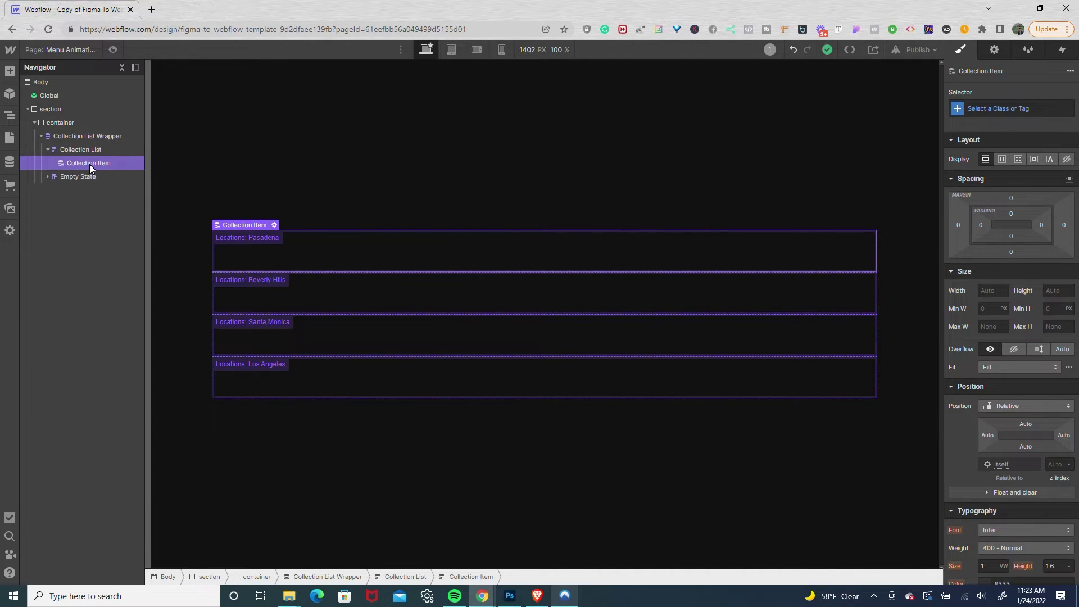
Add a link block with class city-link and 3.33em bottom margin inside each collection item
key(ctrl+e)
text(lim)
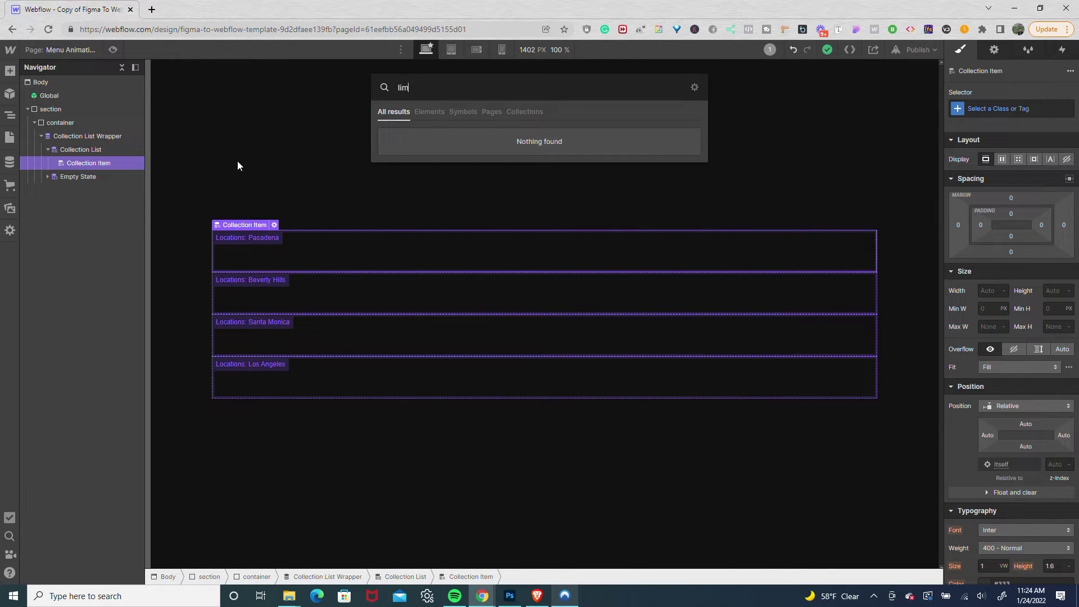
key(BackSpace)
text(nk)
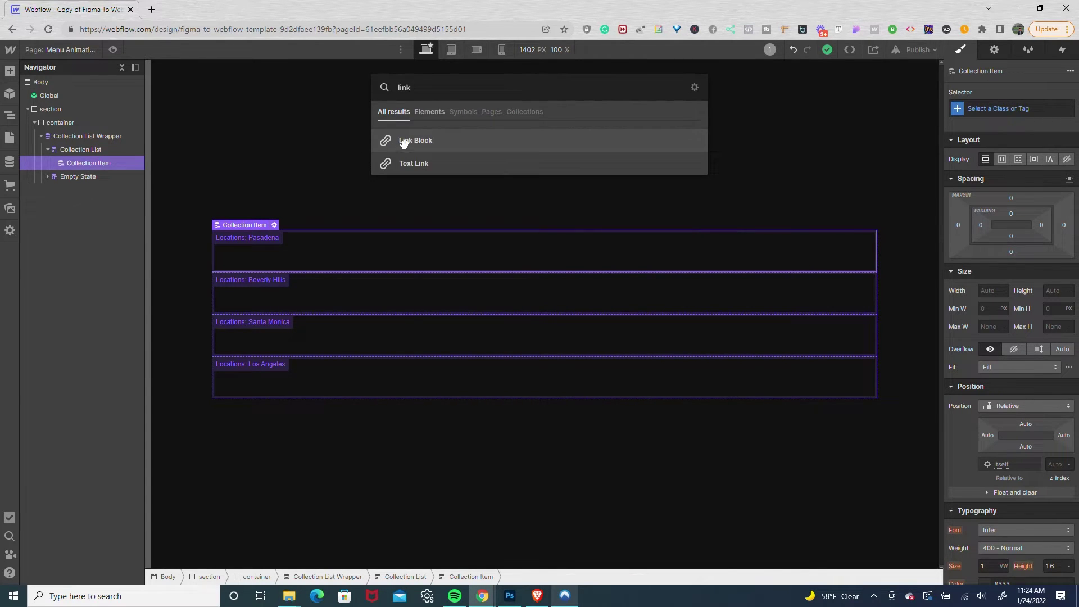
click(403, 140)
click(990, 108)
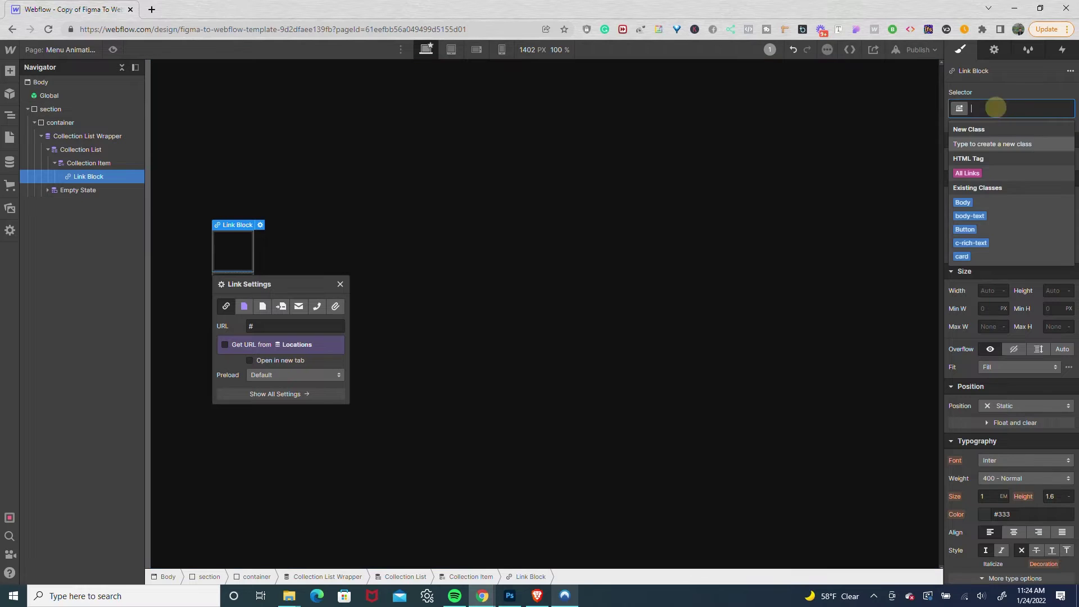
text(city-link)
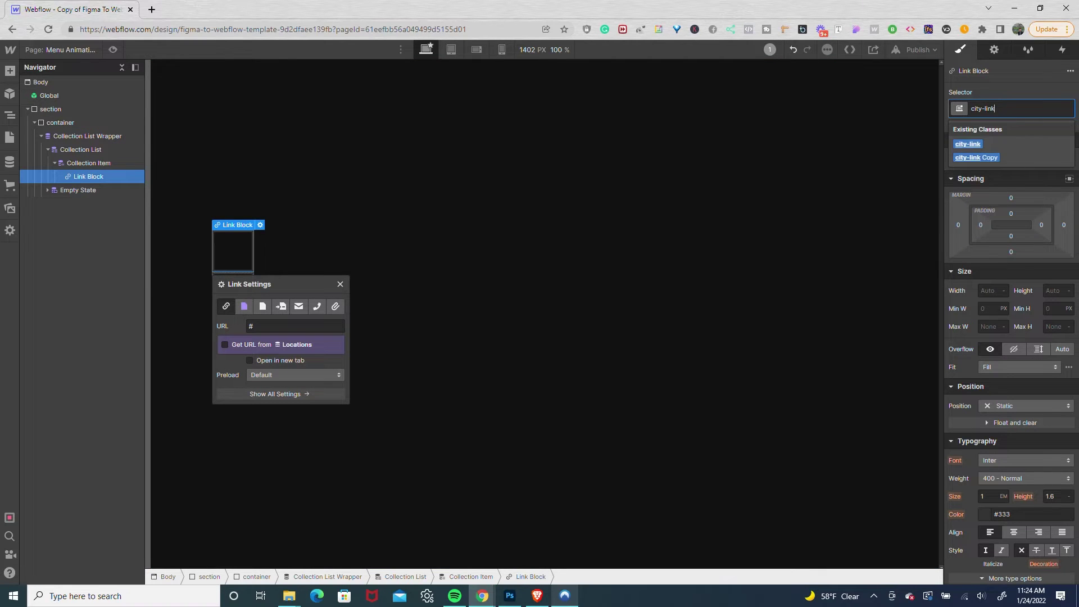
key(Return)
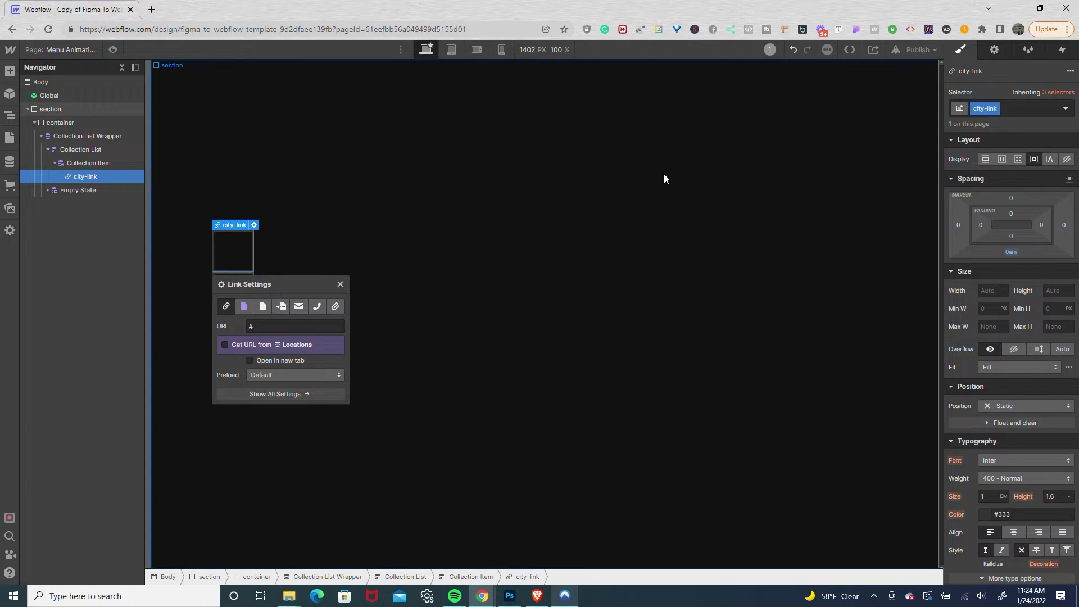
click(1009, 252)
text(3)
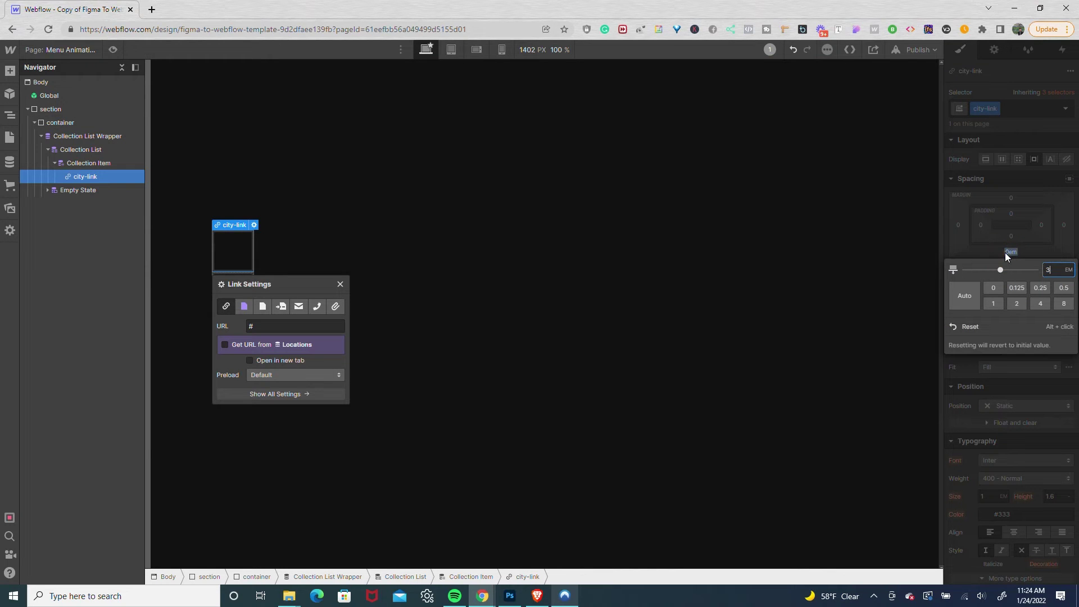
text(.33)
key(Return)
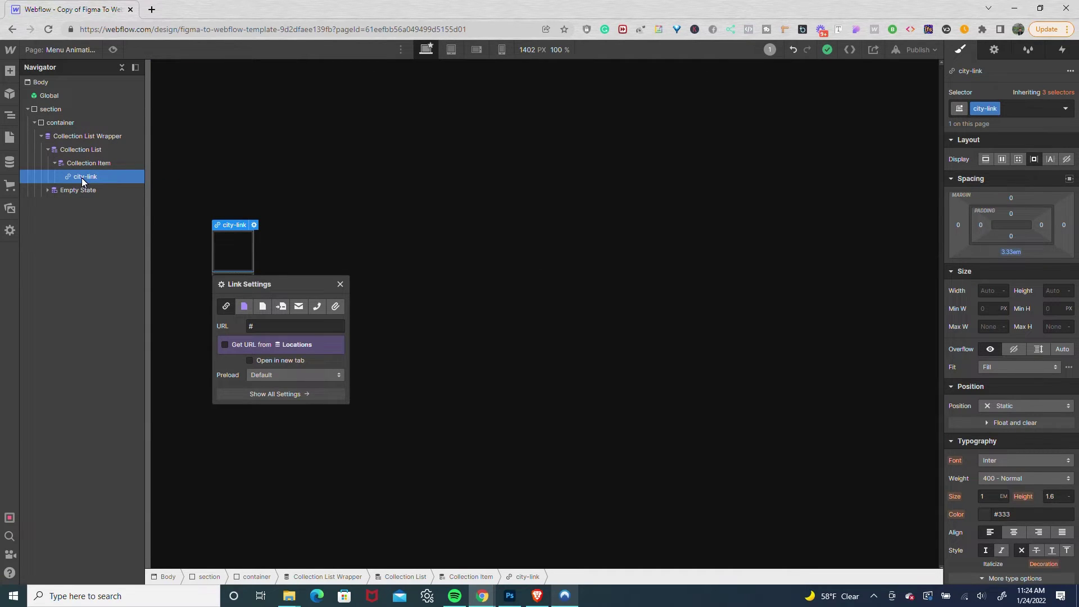
key(ctrl+e)
Add a div block in city-link with class city-name-wrapper, flex display and relative position
click(404, 143)
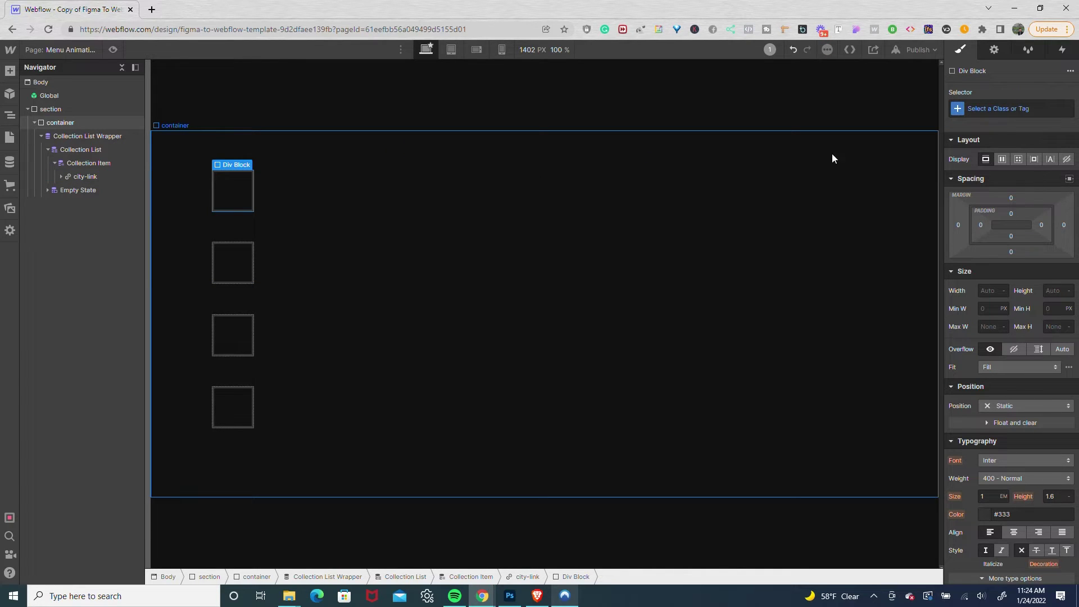
click(987, 108)
text(c)
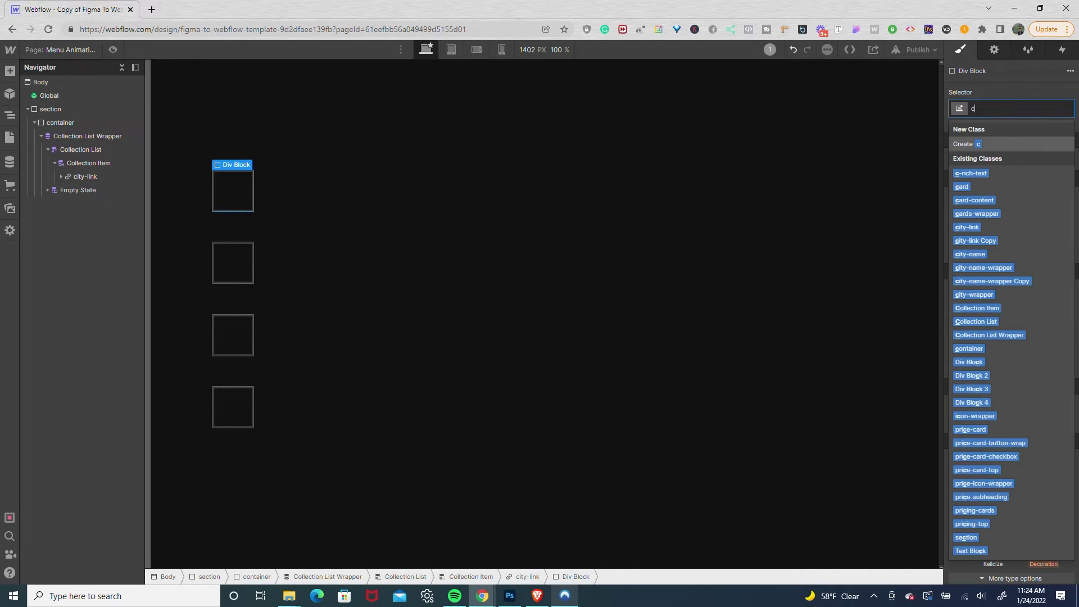
text(ity-name-wra)
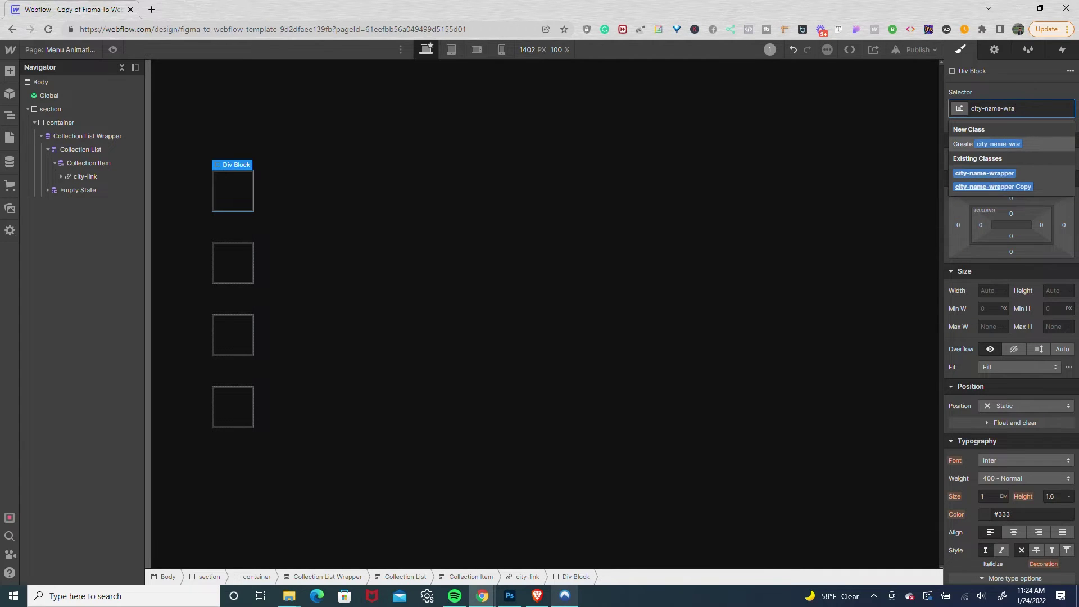
text(pper)
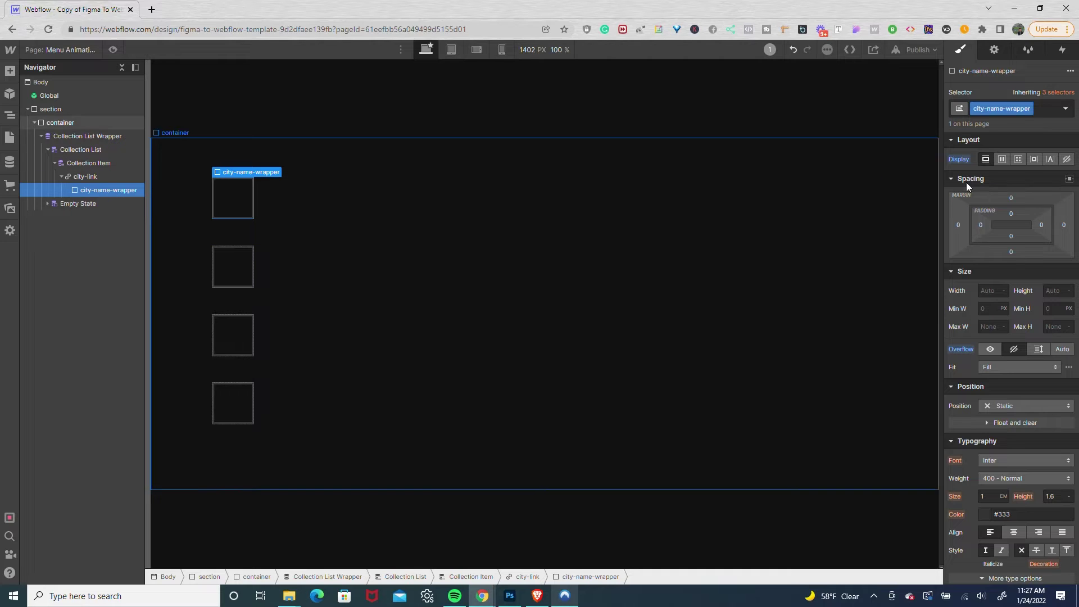
click(1003, 161)
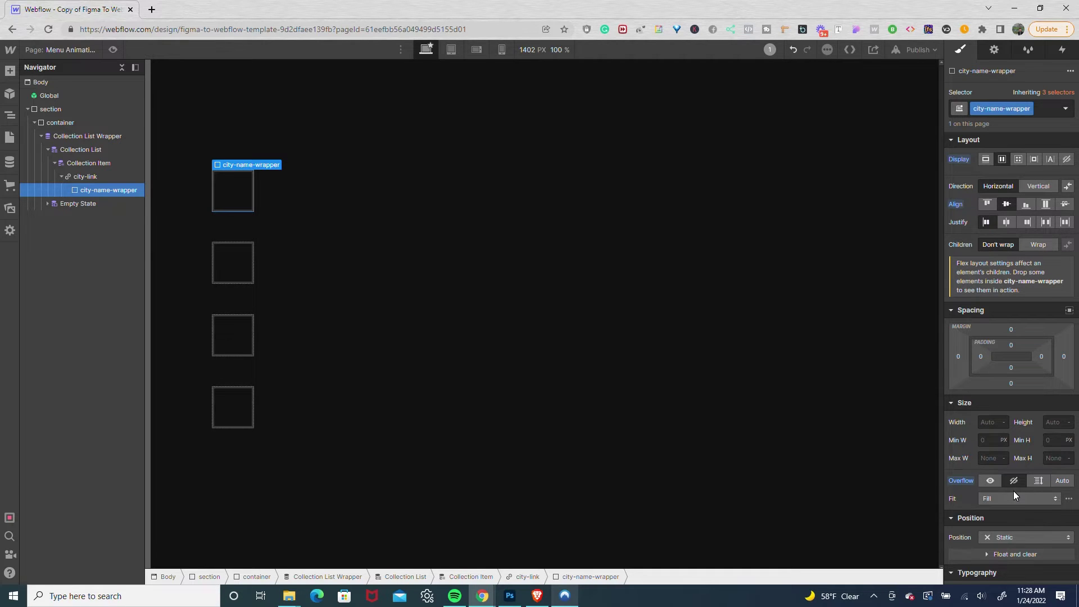
scroll(1013, 491, down, 2)
click(997, 425)
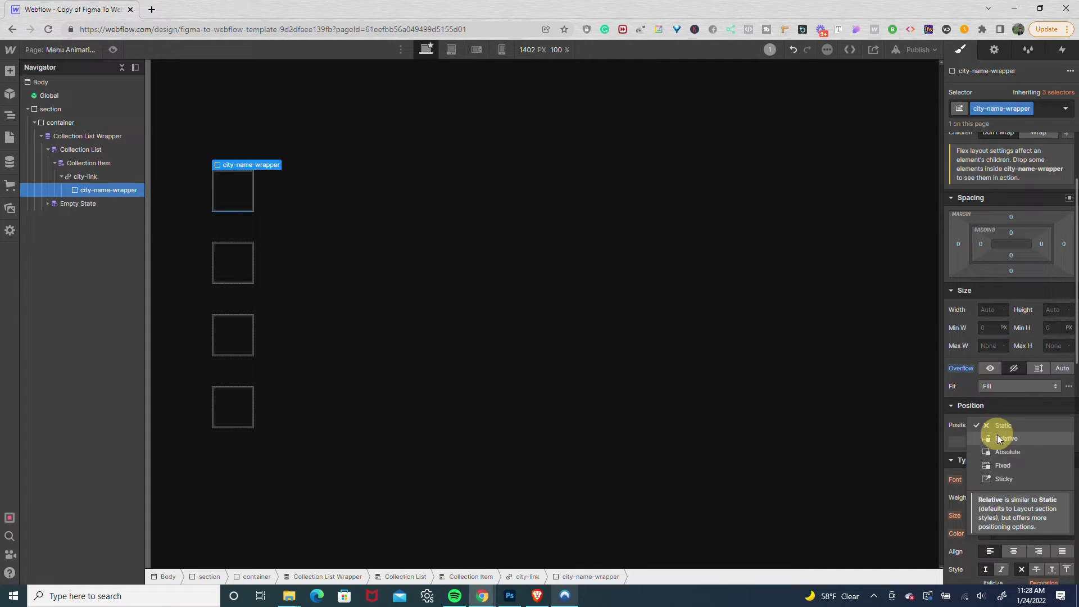
click(997, 435)
scroll(999, 394, up, 2)
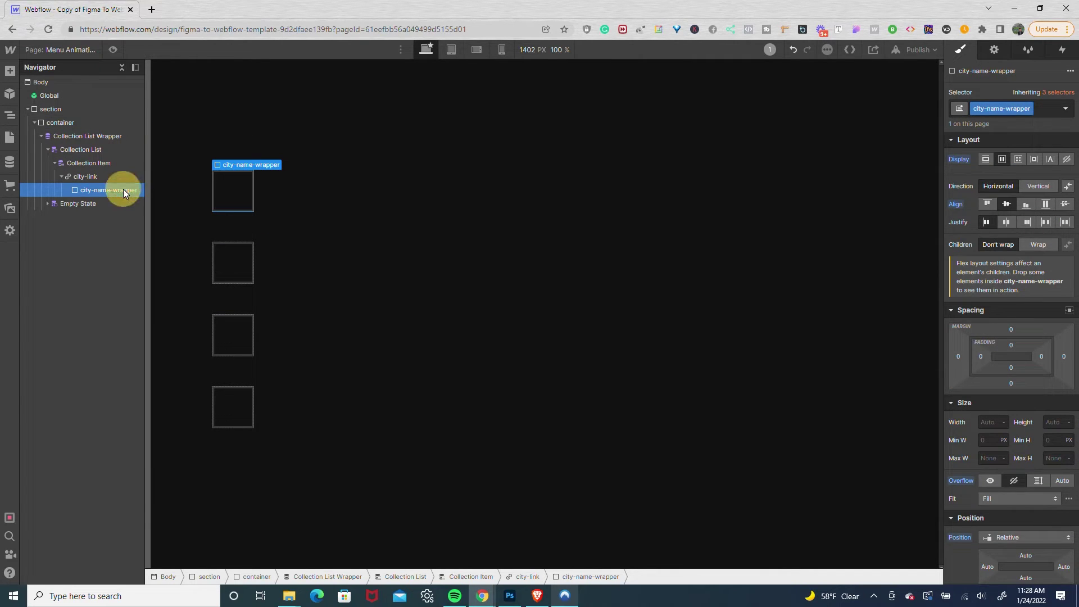
Add a text block in the wrapper showing each location's Name field
key(ctrl+e)
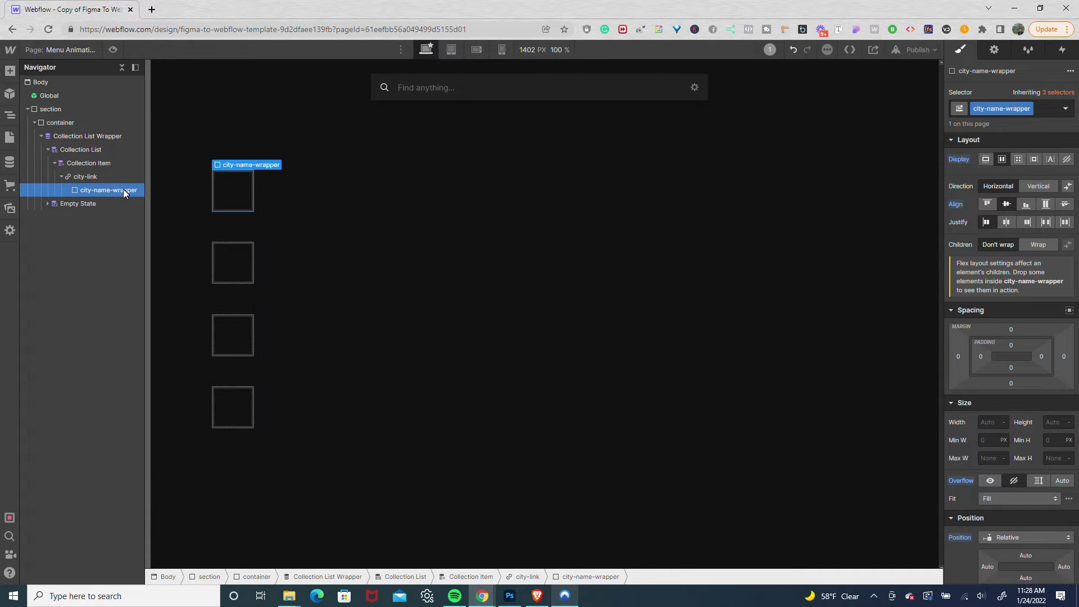
text(text)
click(413, 163)
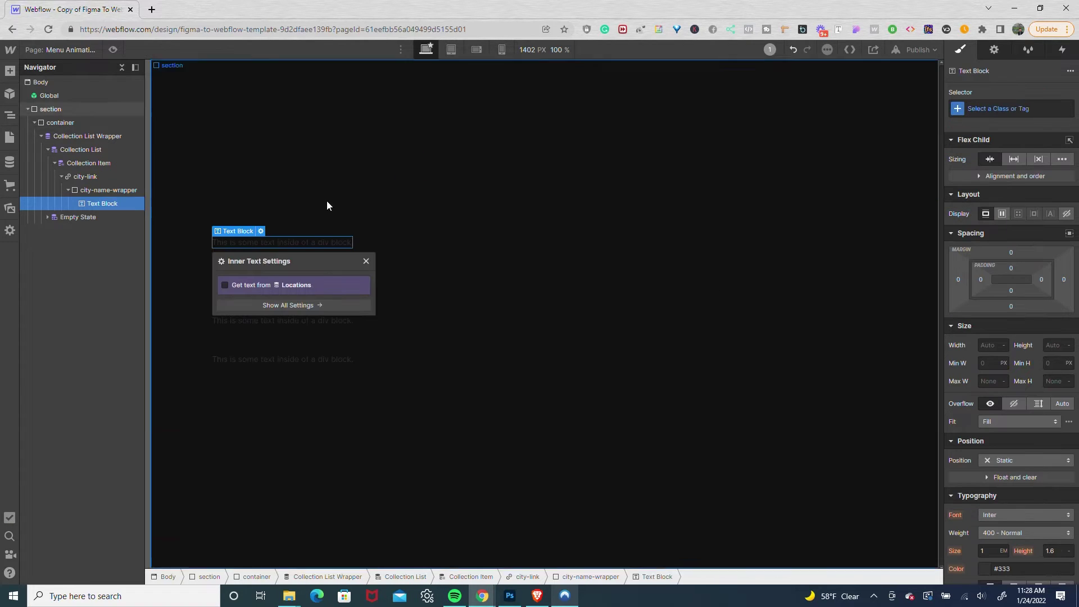
click(250, 285)
click(250, 298)
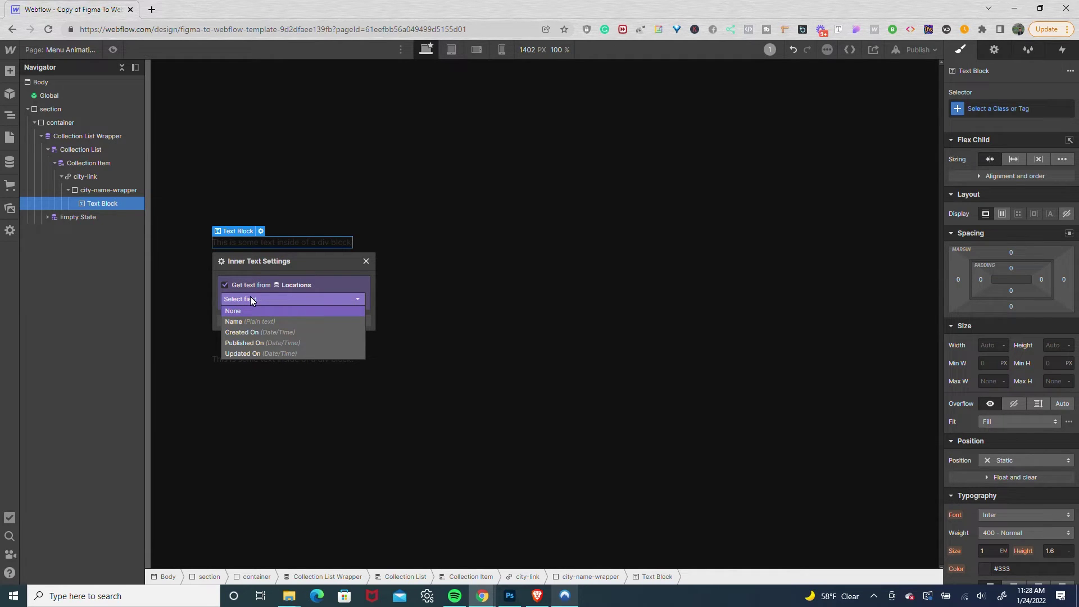
click(248, 320)
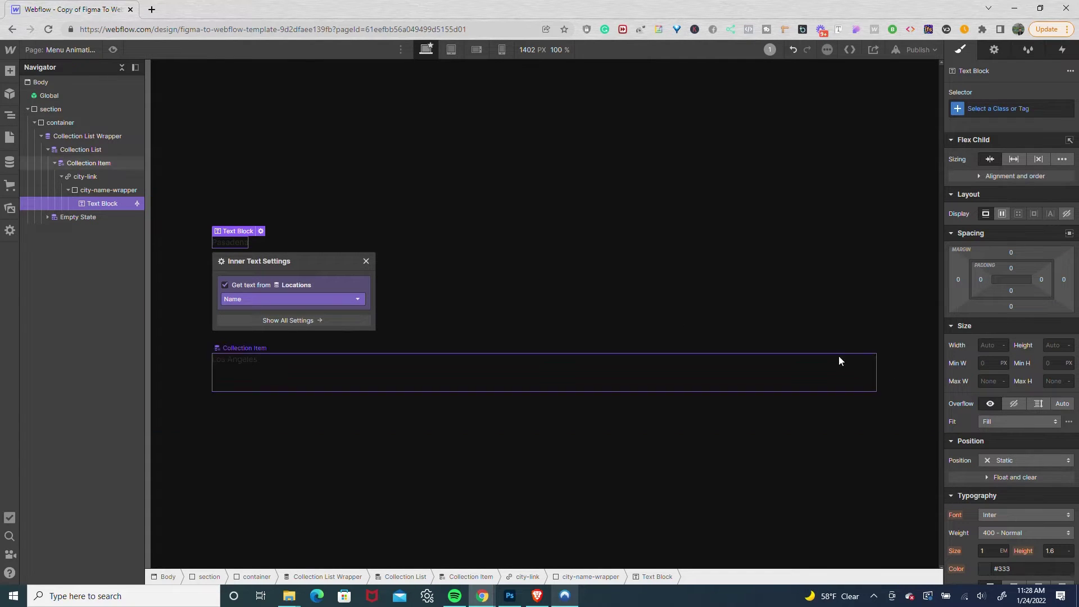
Give the text block the new class city-name-opacity
click(1005, 108)
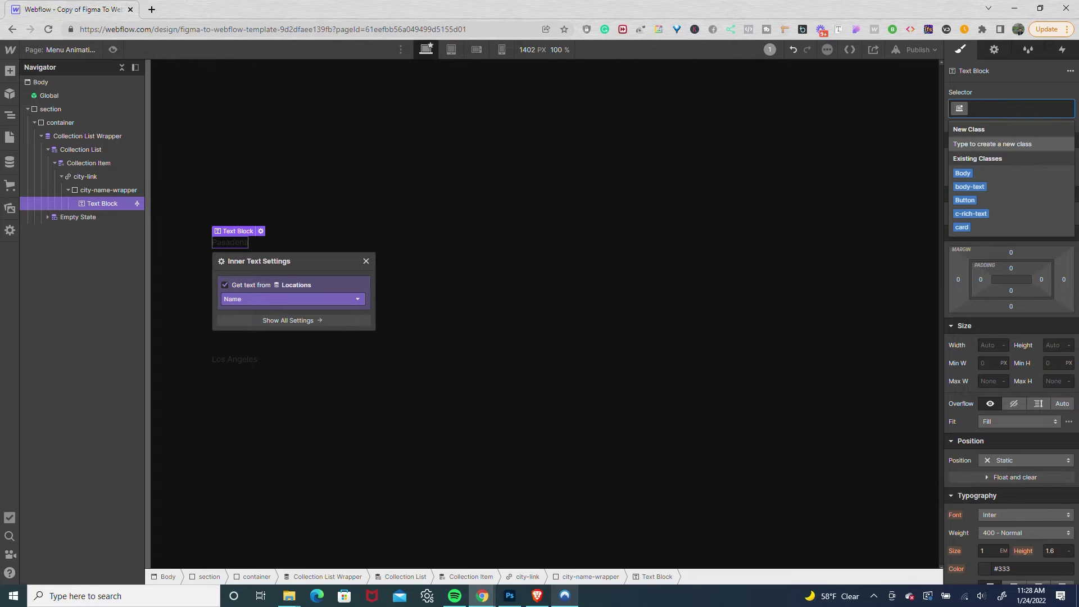
text(city-name-)
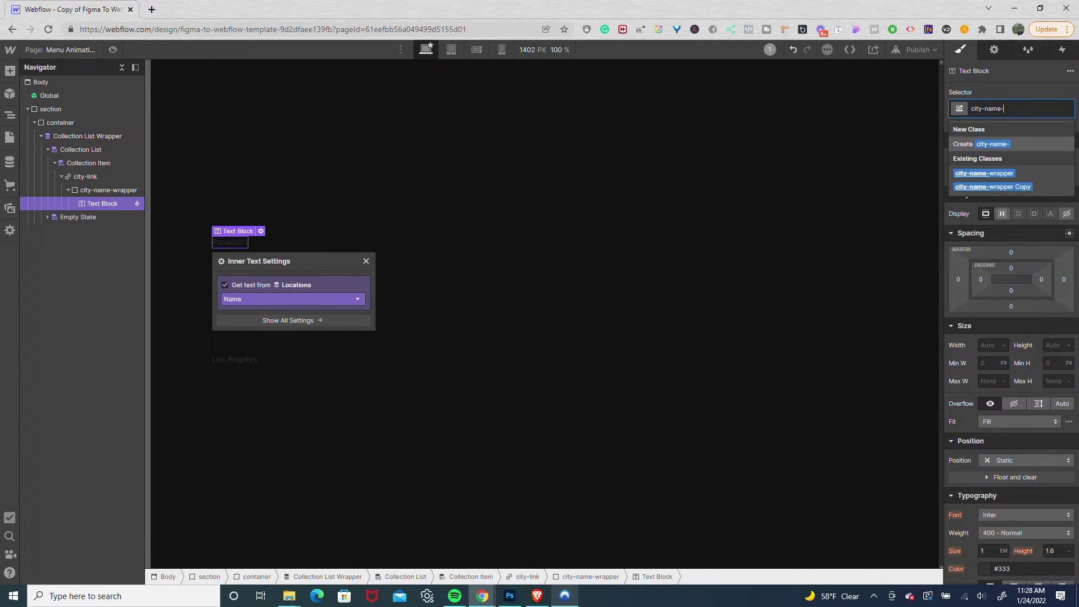
text(opacity)
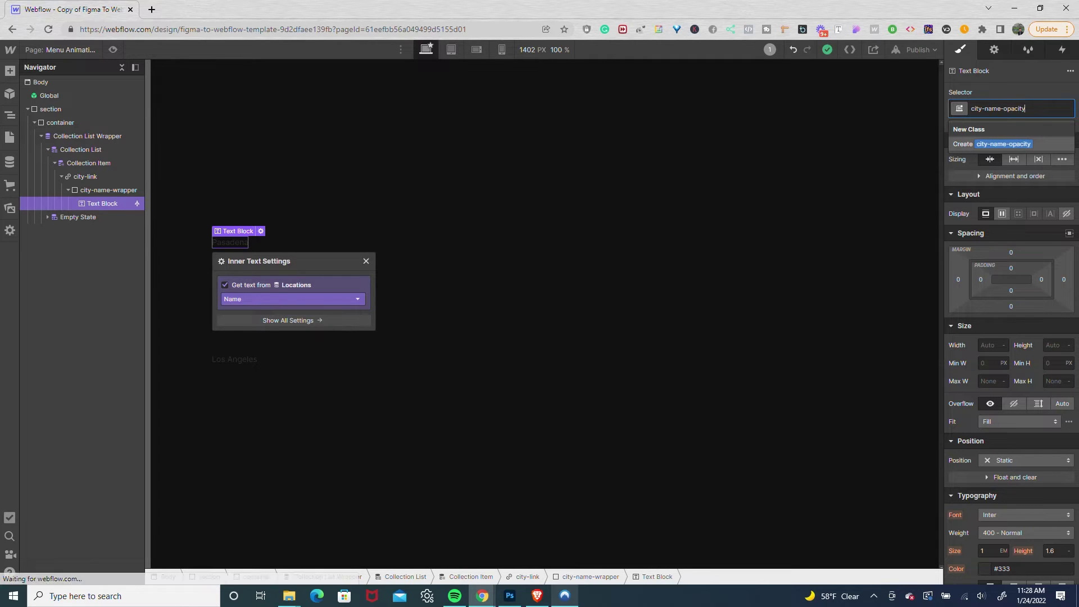
key(Return)
Set the city names to 4em font size and white text at 50% opacity
scroll(1001, 282, down, 2)
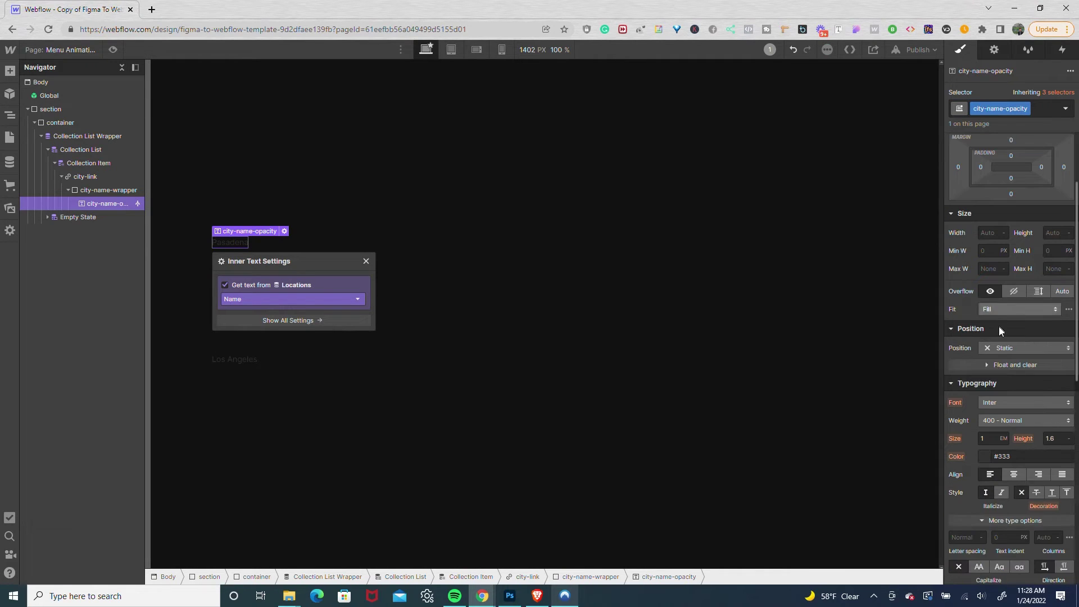
click(990, 439)
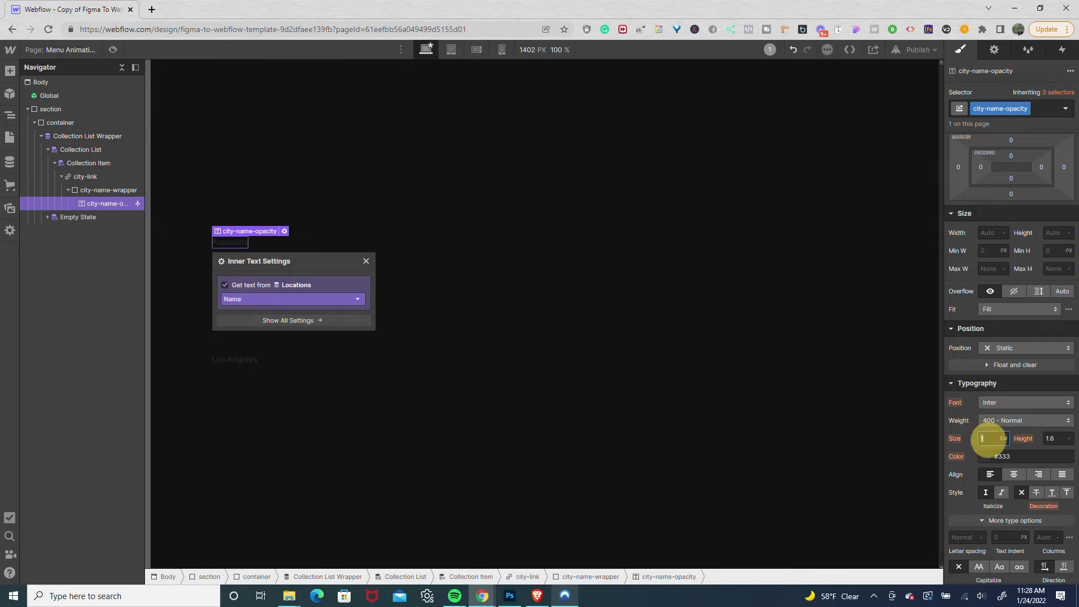
text(4dm)
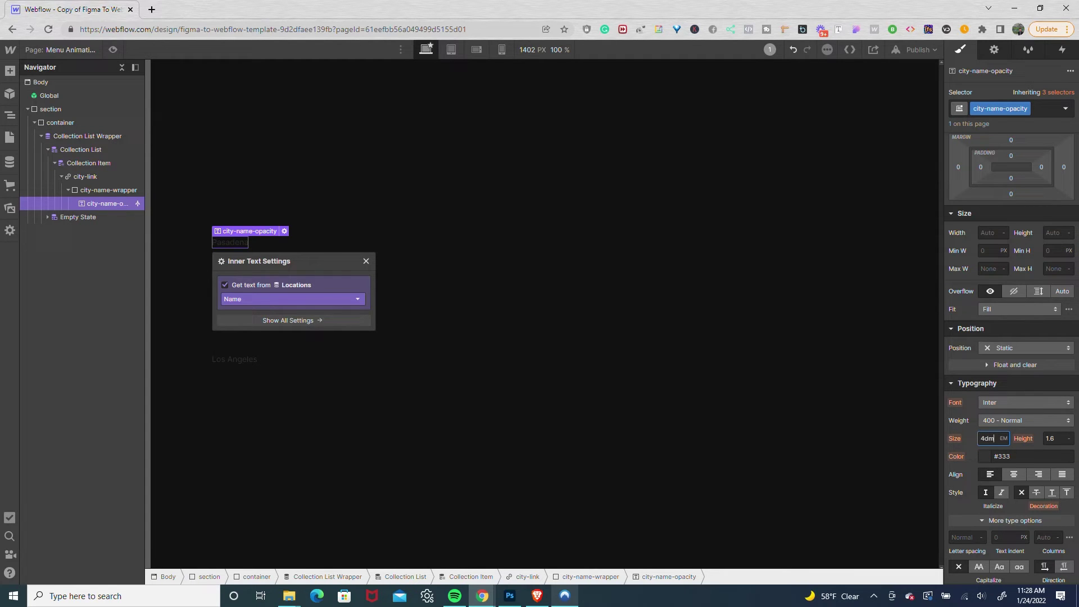
key(BackSpace)
key(BackSpace)
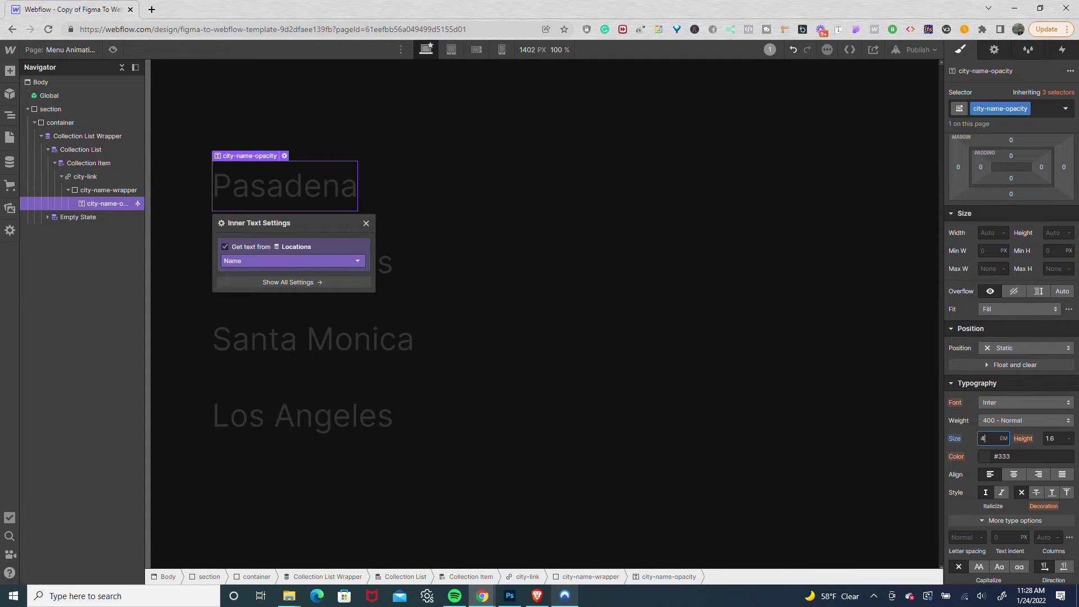
click(984, 453)
drag(990, 258, 921, 197)
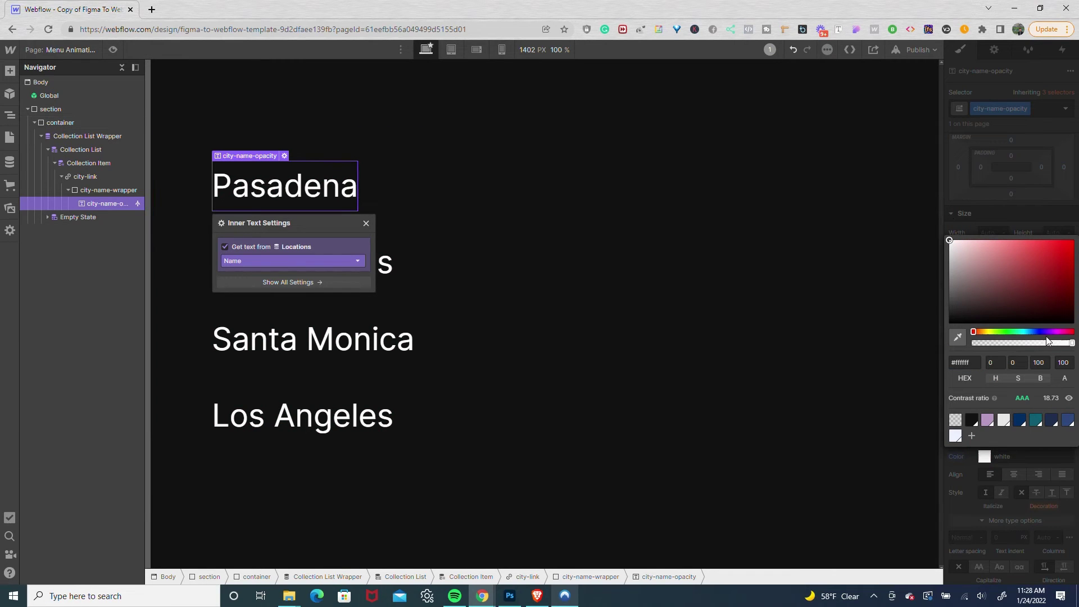
drag(1042, 343, 1020, 342)
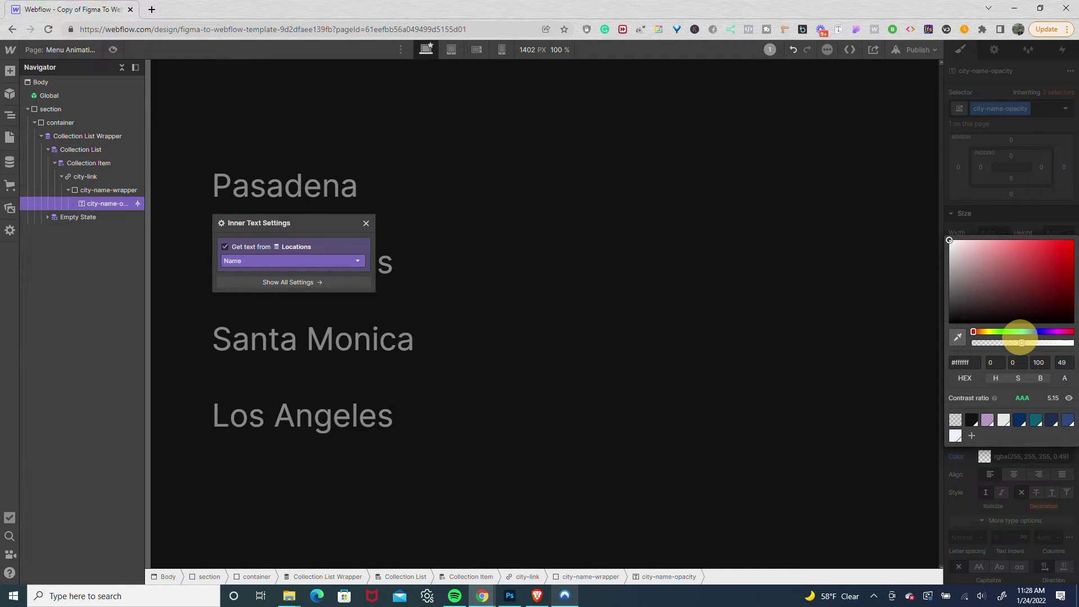
drag(1021, 343, 1021, 341)
click(1061, 362)
text(50)
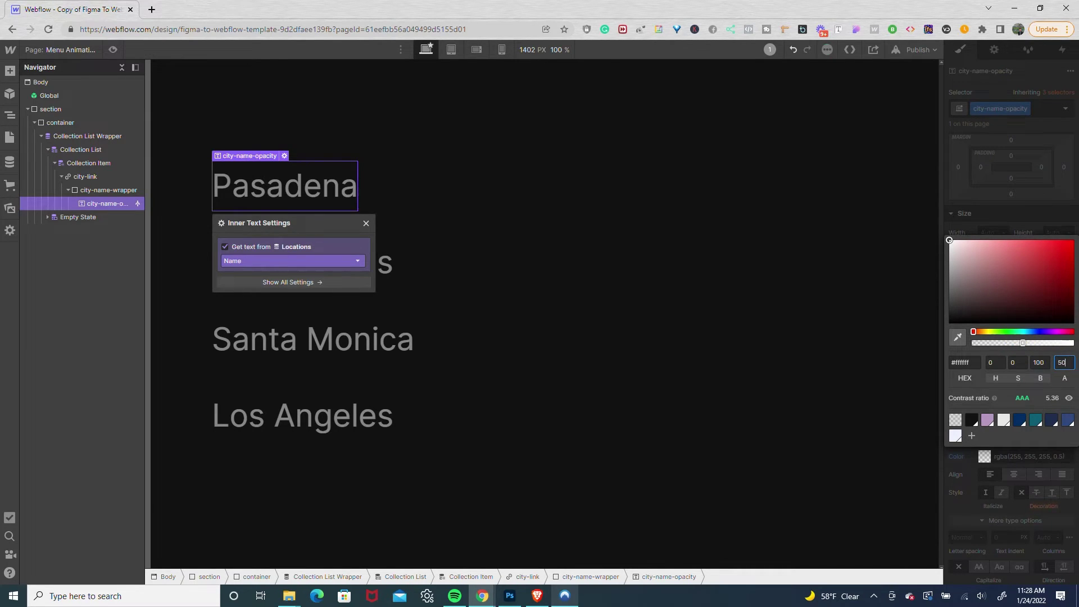
click(993, 190)
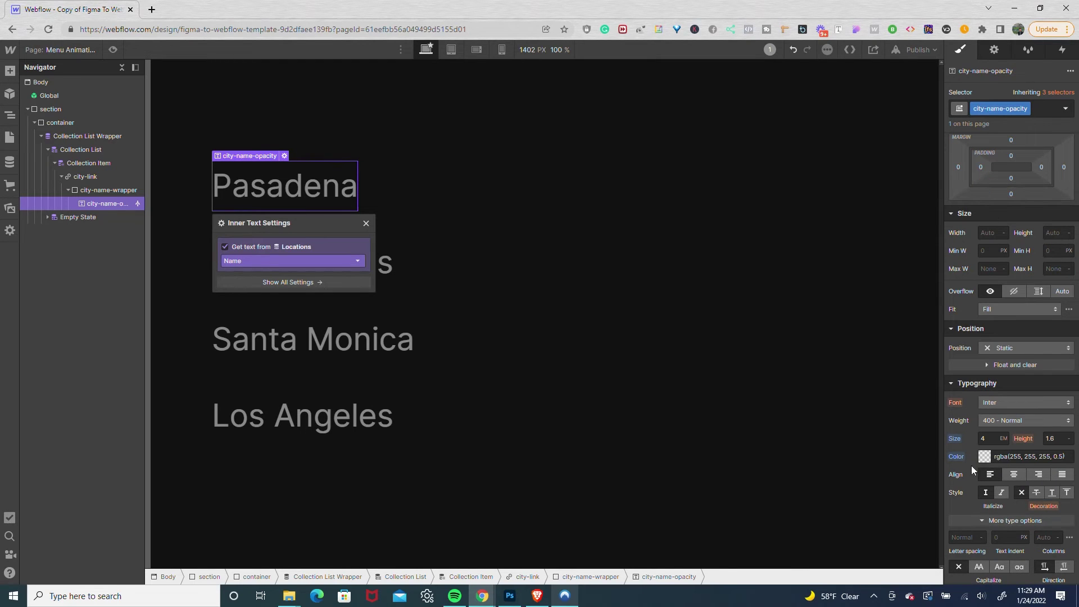
Set letter spacing to -0.04em and font weight to 600 Semi Bold
click(963, 536)
text(-0.04)
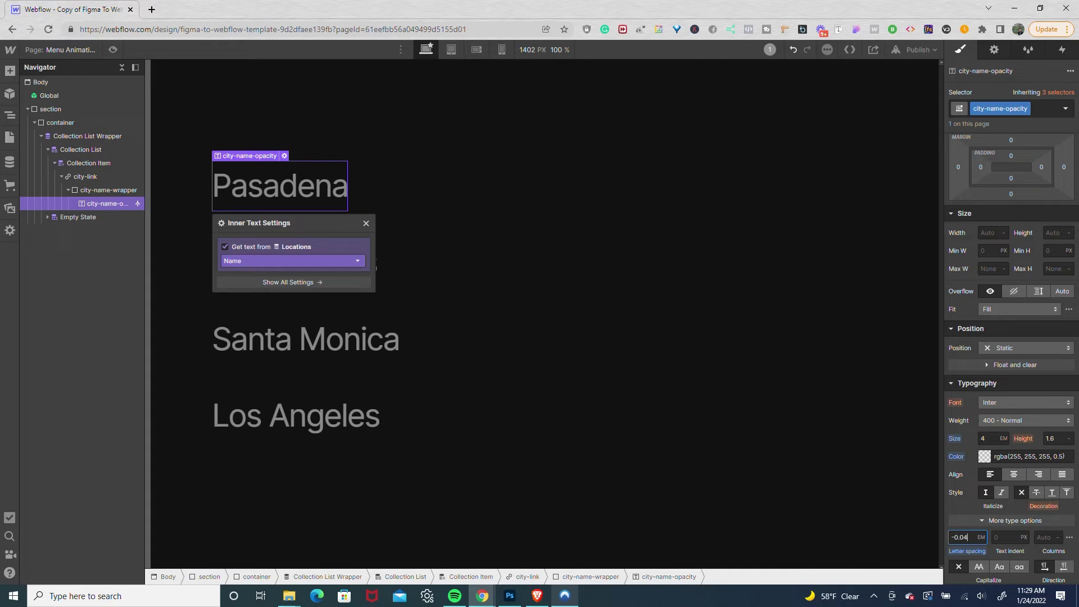
click(993, 421)
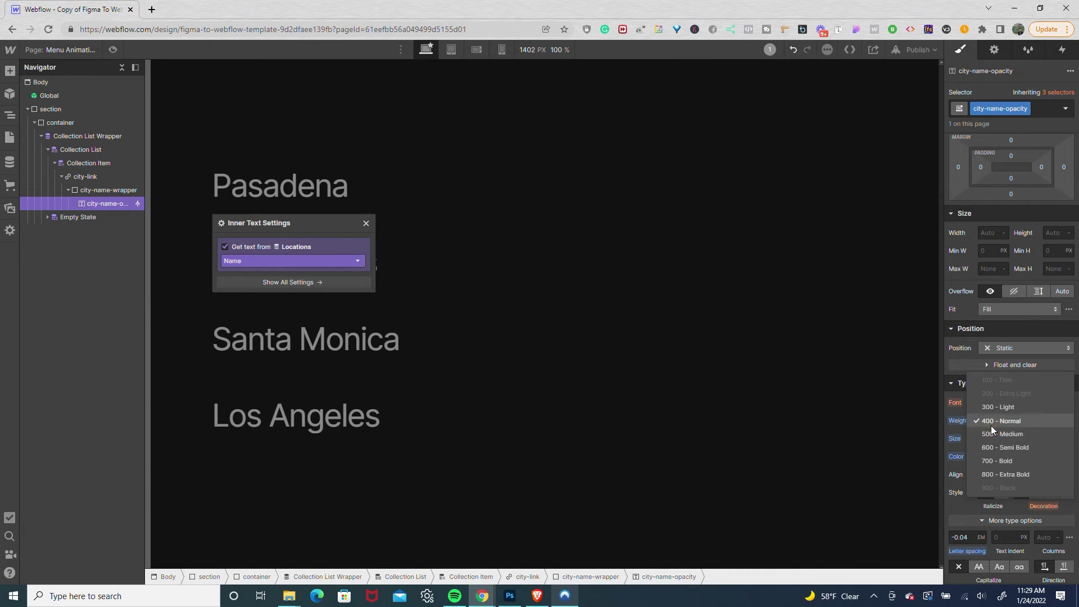
click(990, 447)
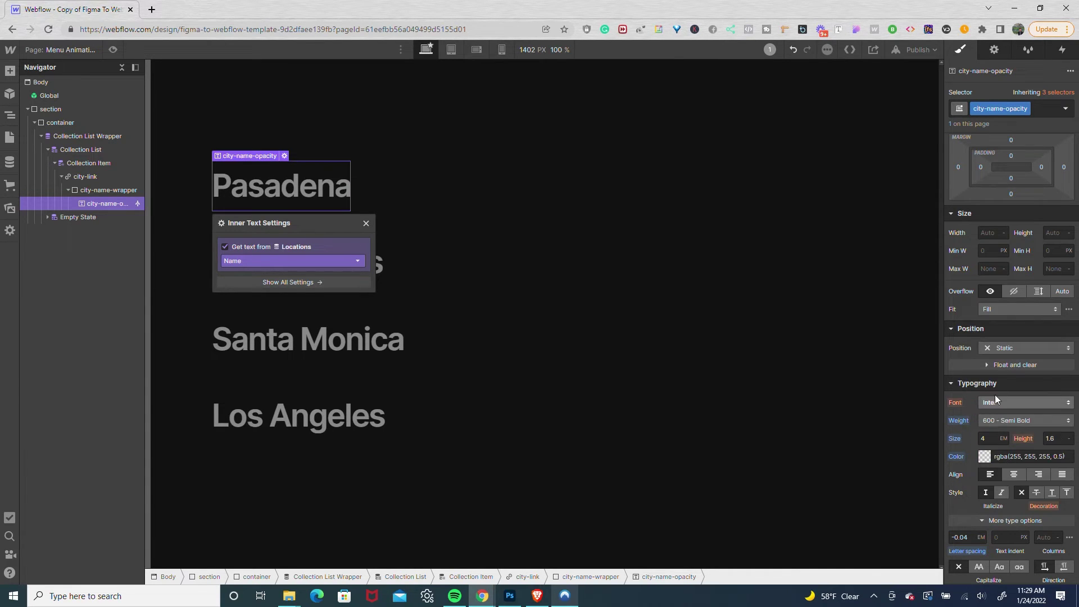
Position the city-name-opacity text relative with a z-index of 10
click(990, 348)
click(993, 363)
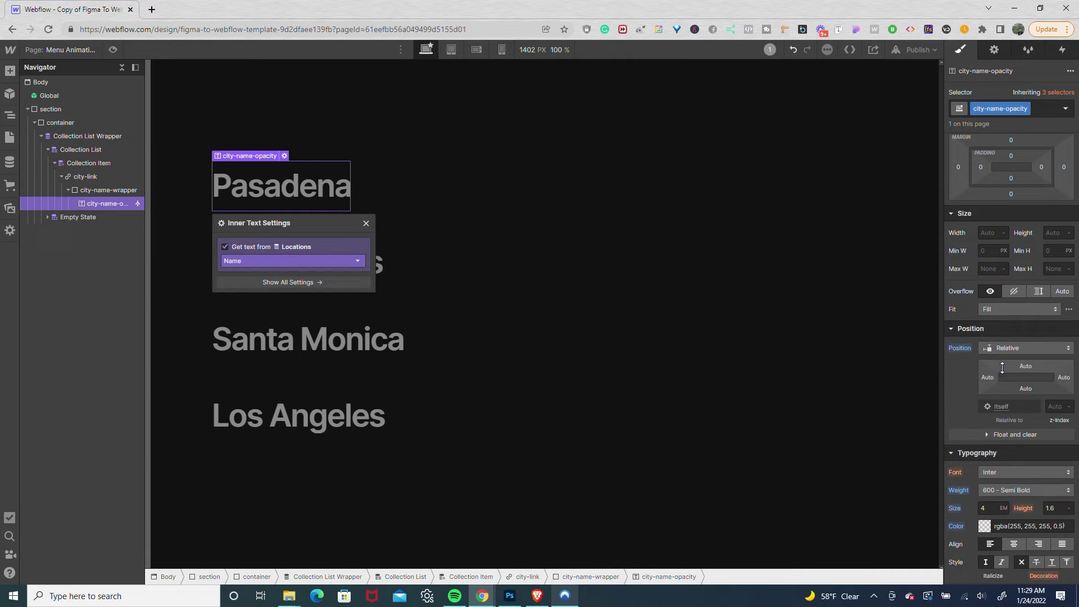
click(1051, 406)
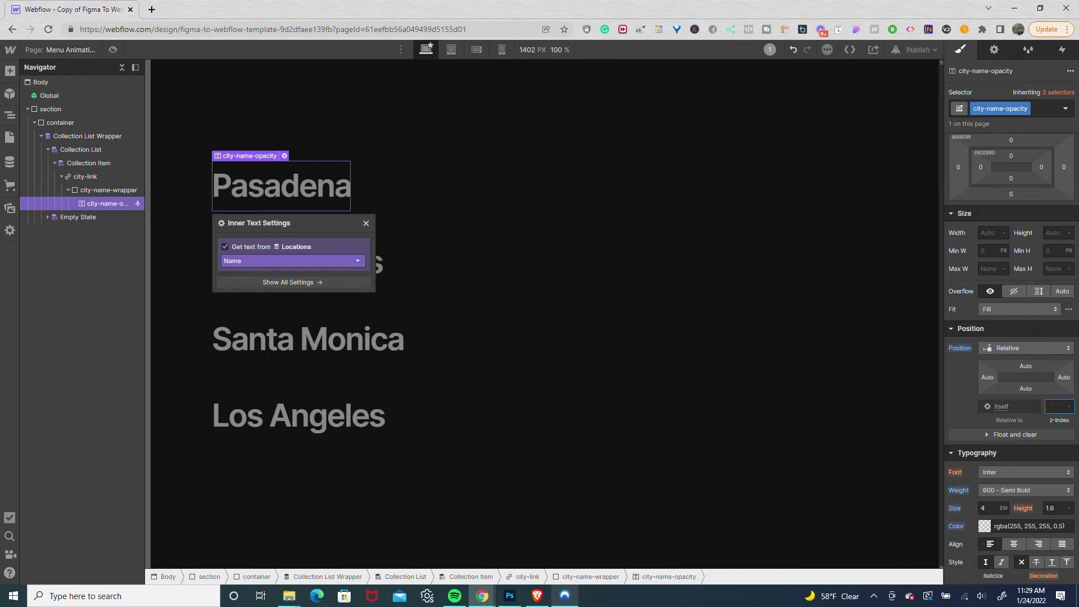
text(10)
Duplicate the city name text and give the copy a duplicated class named city-name-hover
right_click(225, 155)
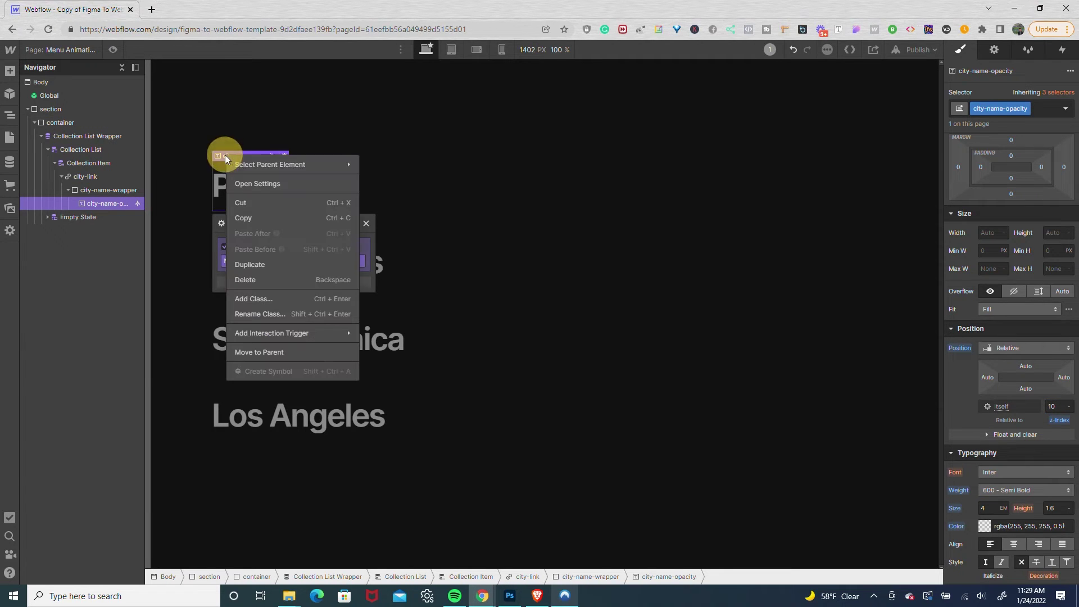
click(250, 265)
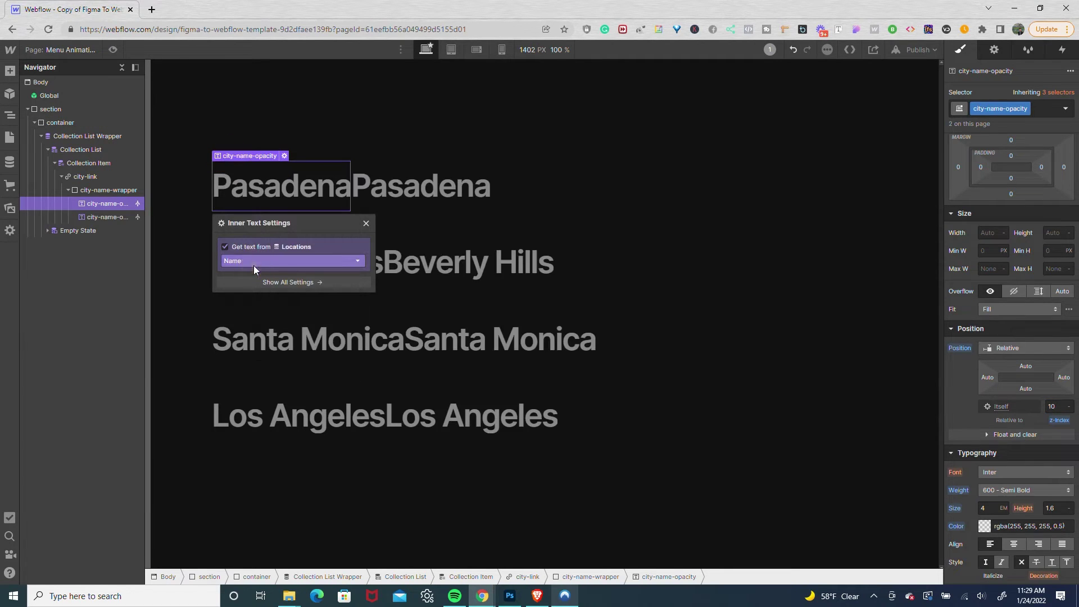
click(122, 216)
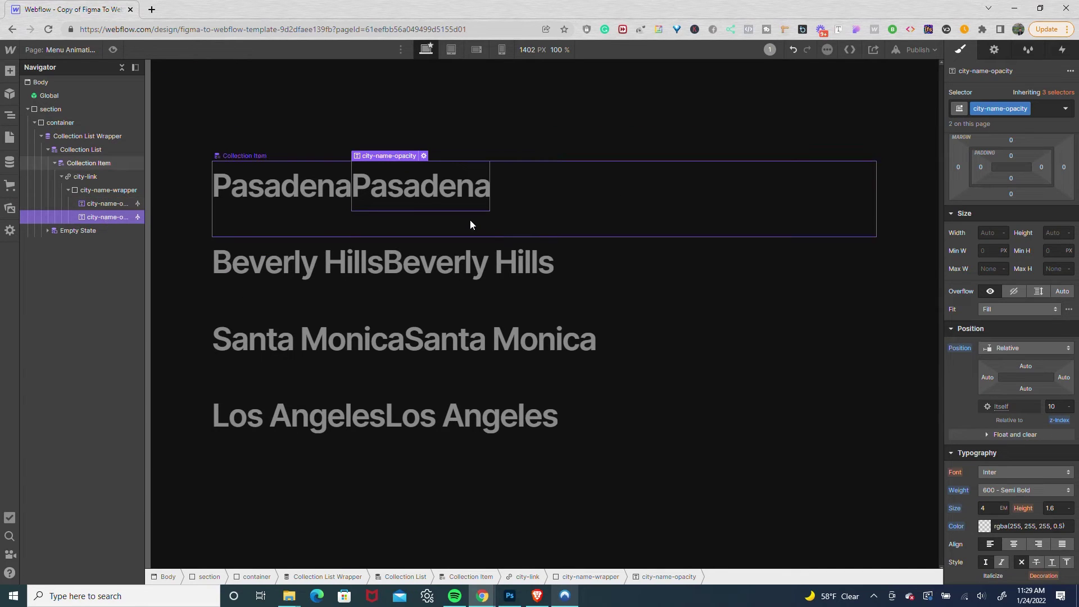
click(1023, 109)
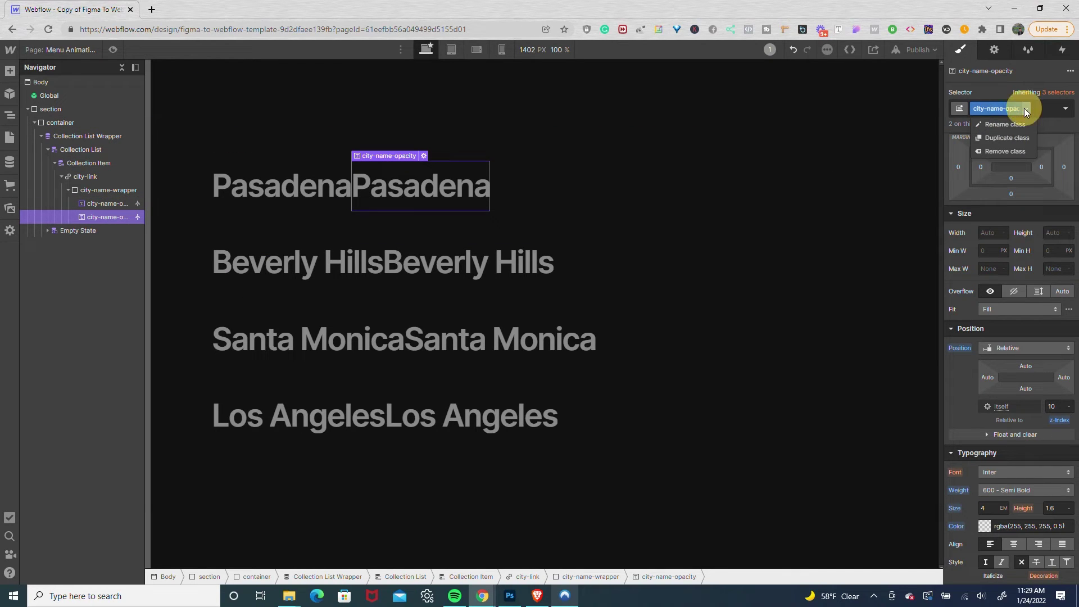
click(1006, 137)
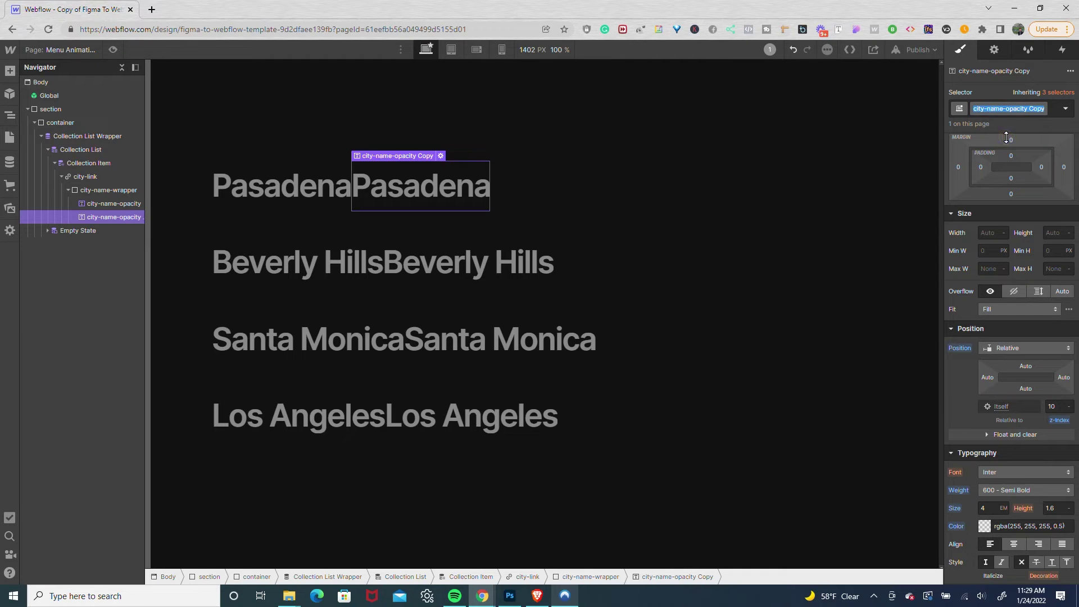
text(city-name-hover)
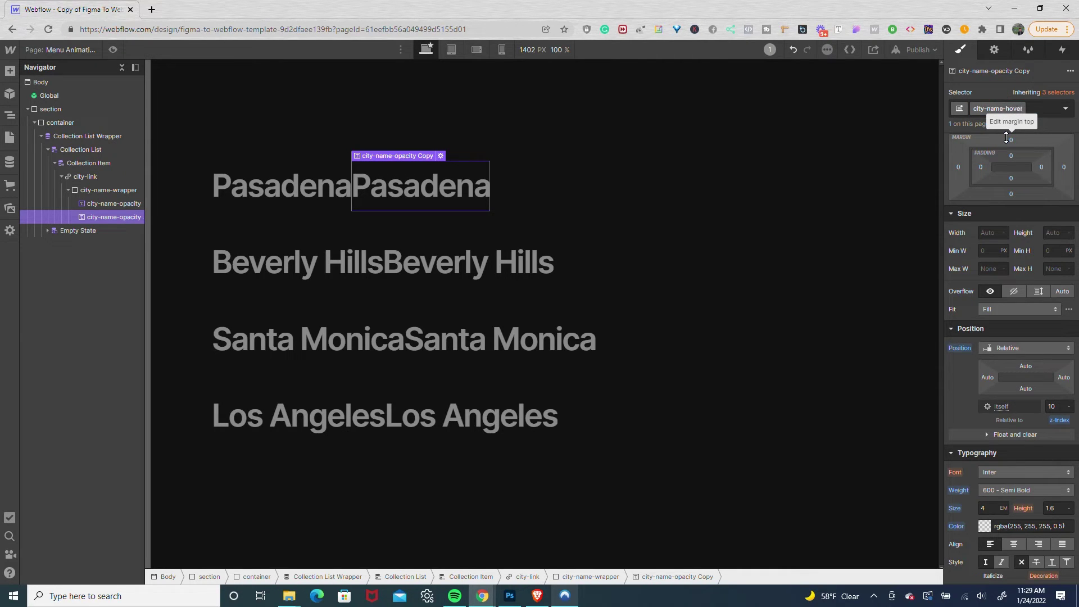
key(Return)
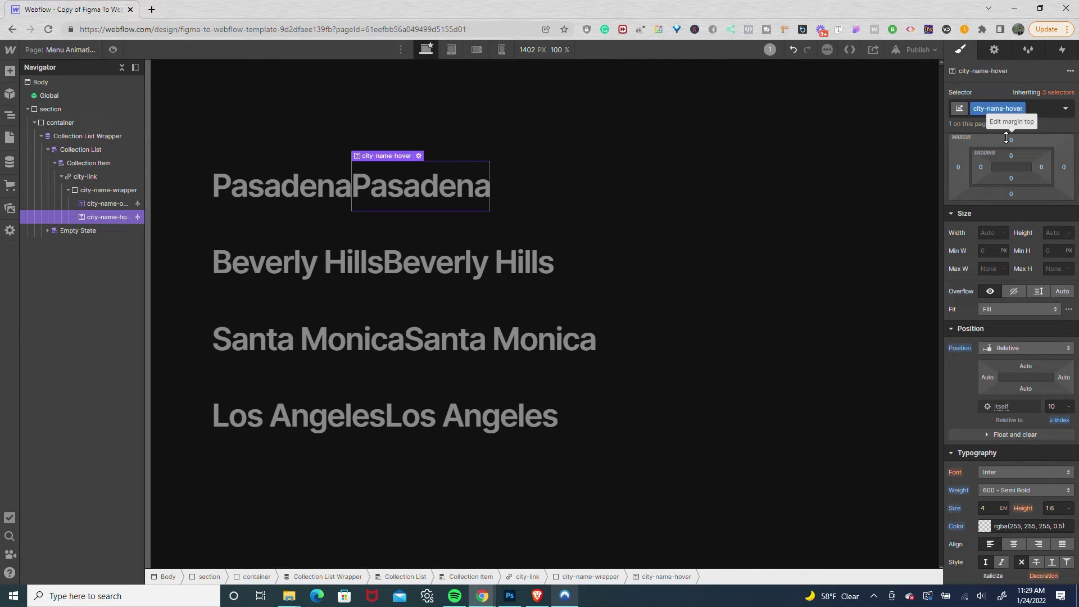
Position the city-name-hover text absolutely with a left offset of 0
click(995, 350)
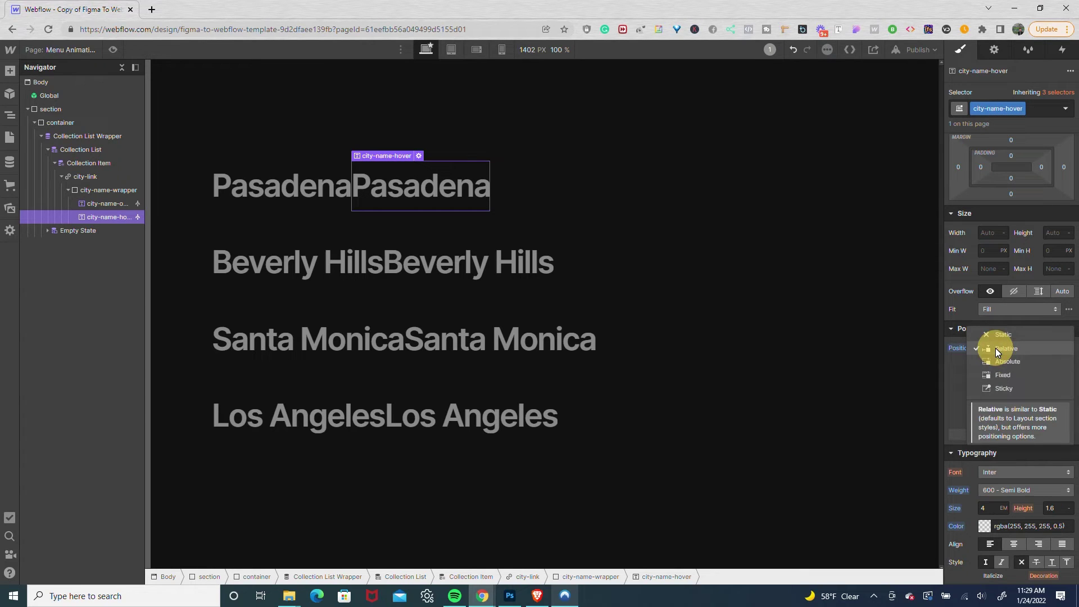
click(995, 360)
click(990, 392)
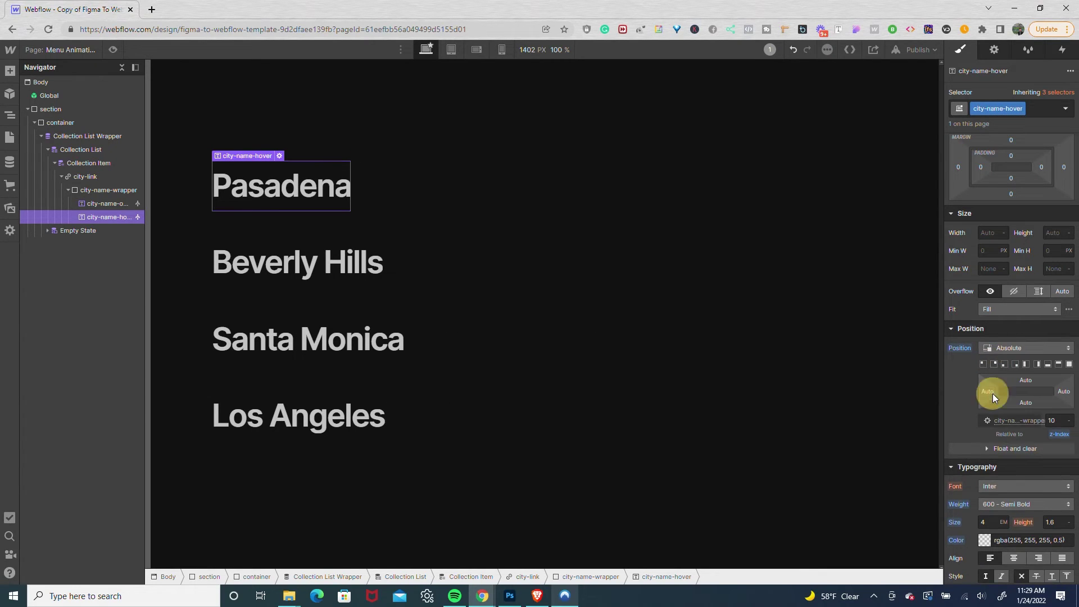
click(990, 424)
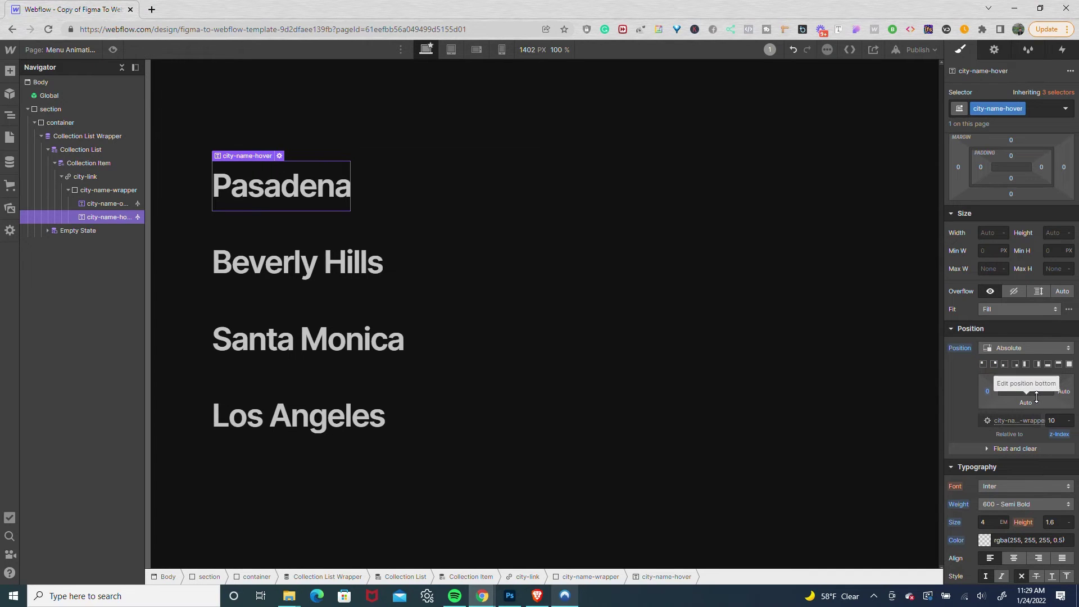
Make the hover text fully opaque white and set its z-index to 11
click(982, 542)
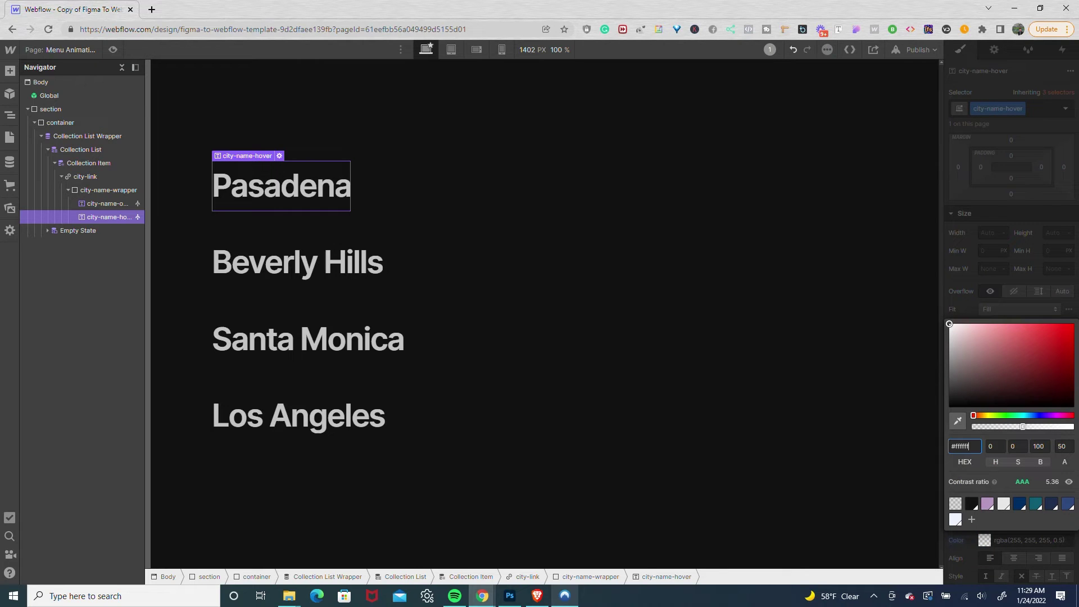
drag(1023, 427, 1072, 426)
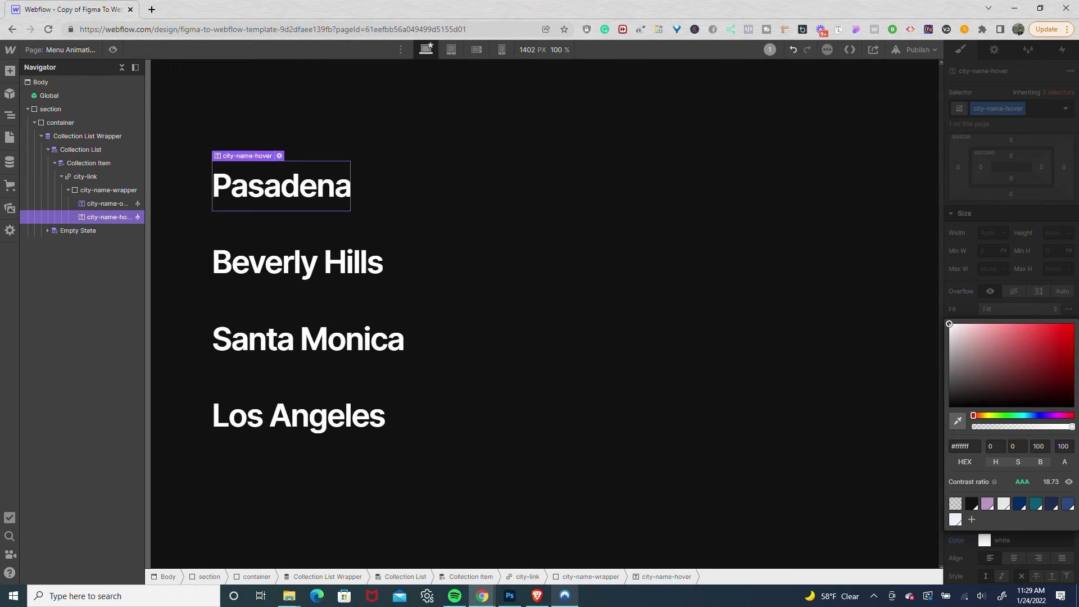
click(993, 266)
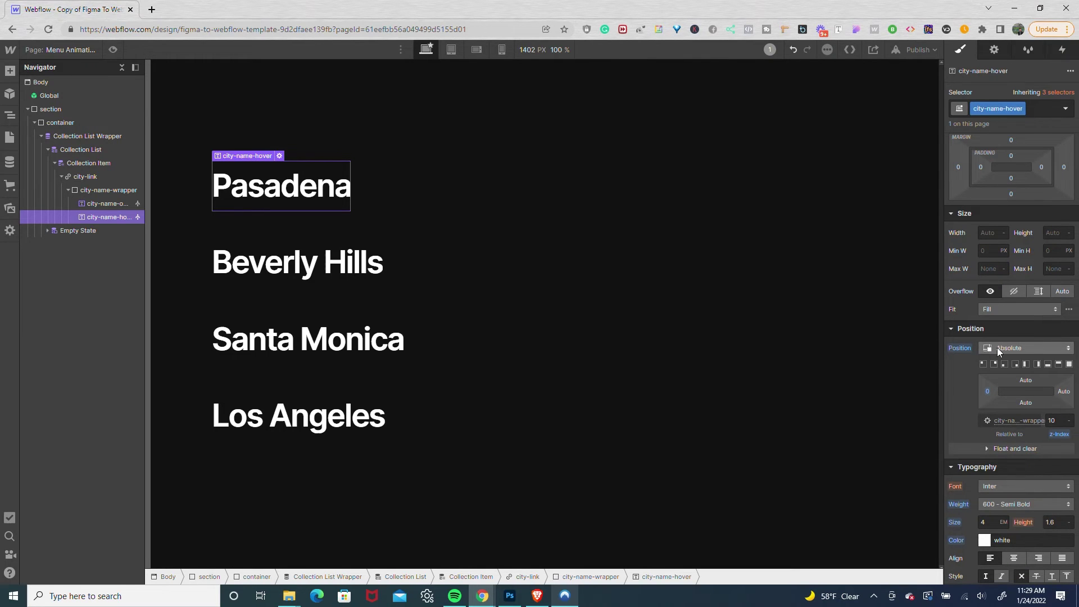
click(1052, 419)
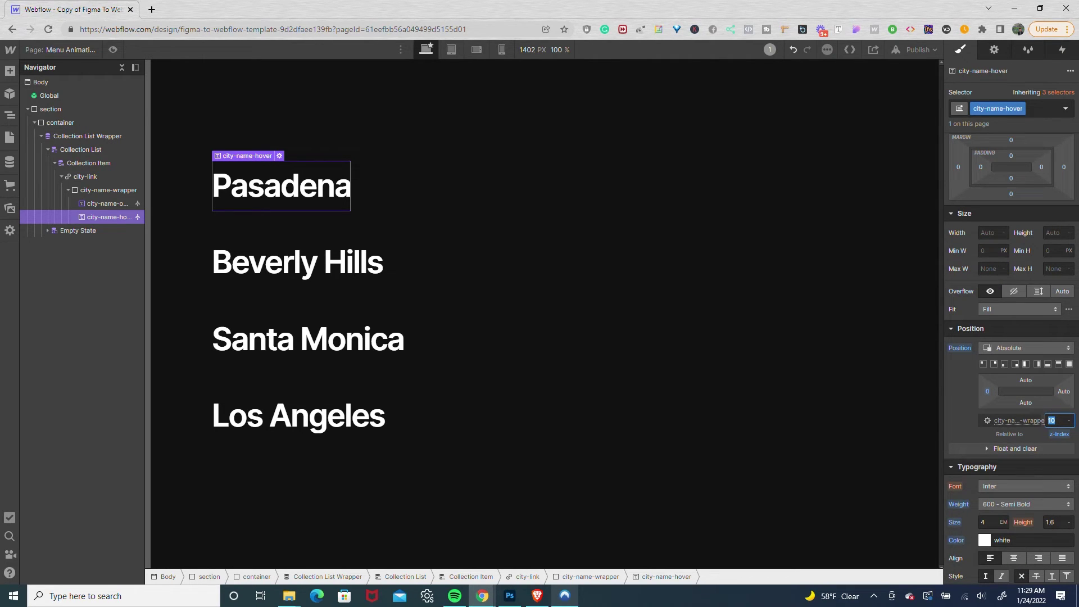
text(11)
key(Tab)
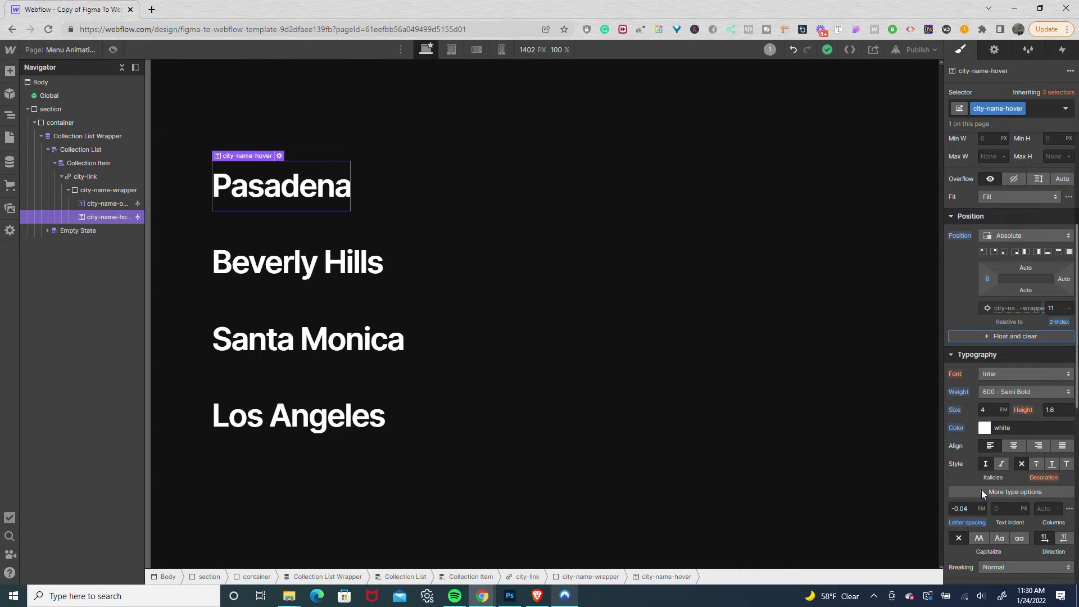
Set city-name-hover's line breaking to No Wrap and its overflow to Hidden
scroll(979, 495, down, 2)
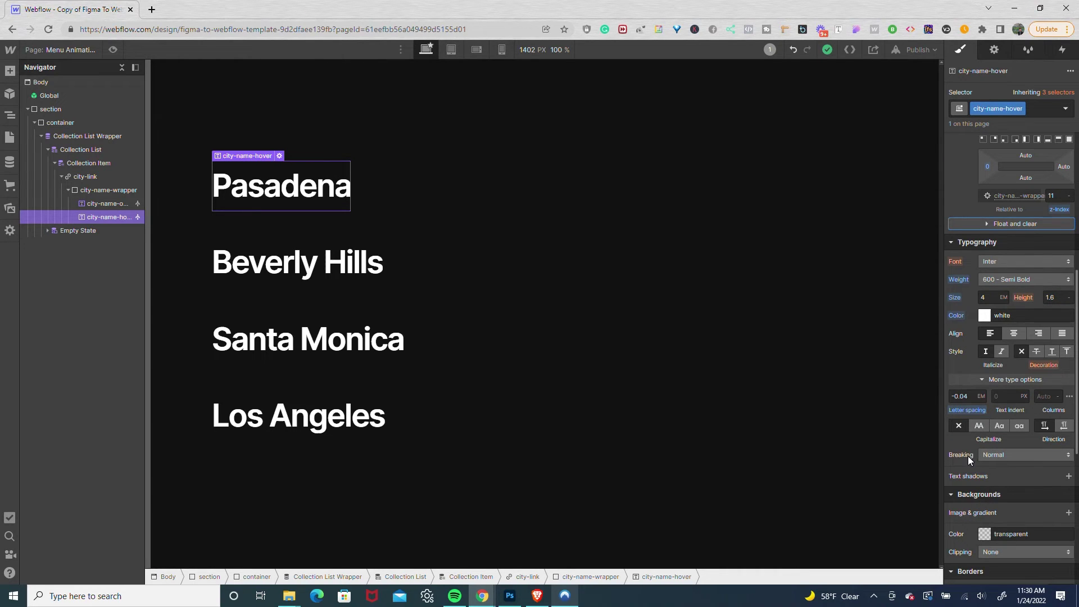
click(990, 455)
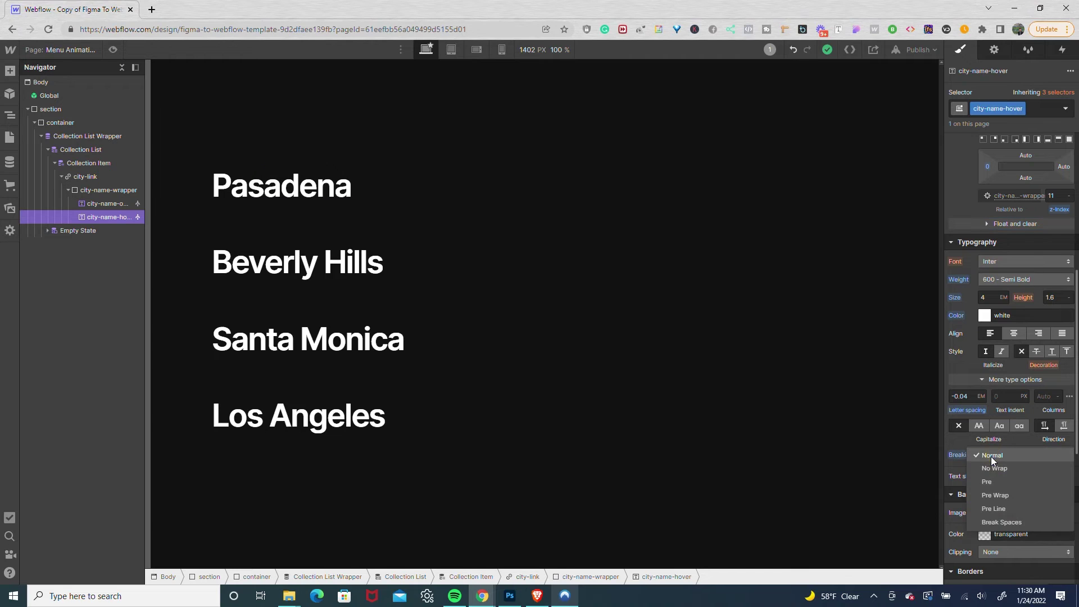
click(990, 468)
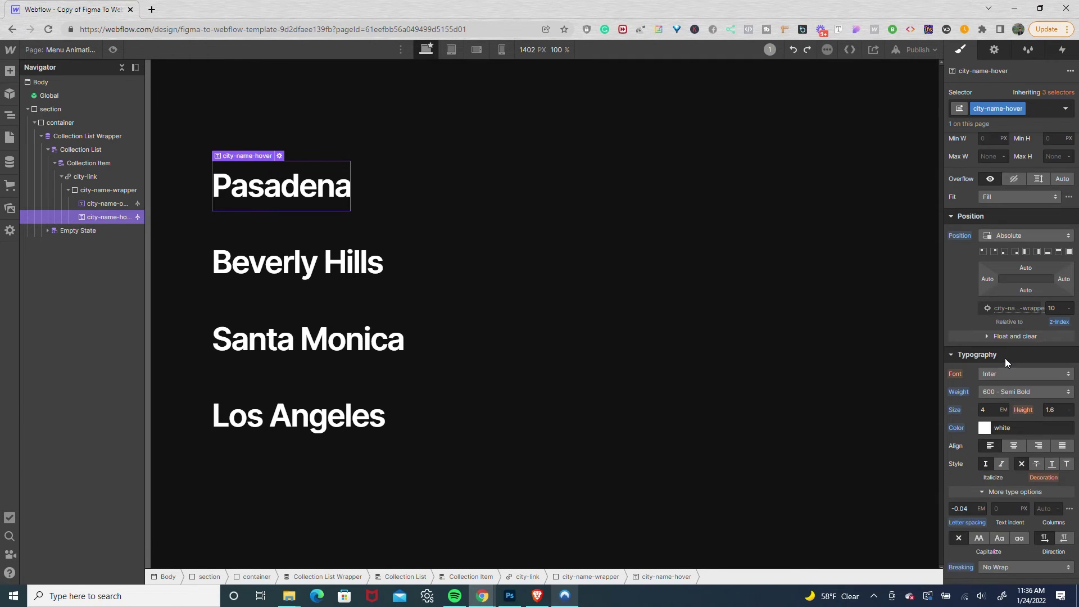
click(1006, 179)
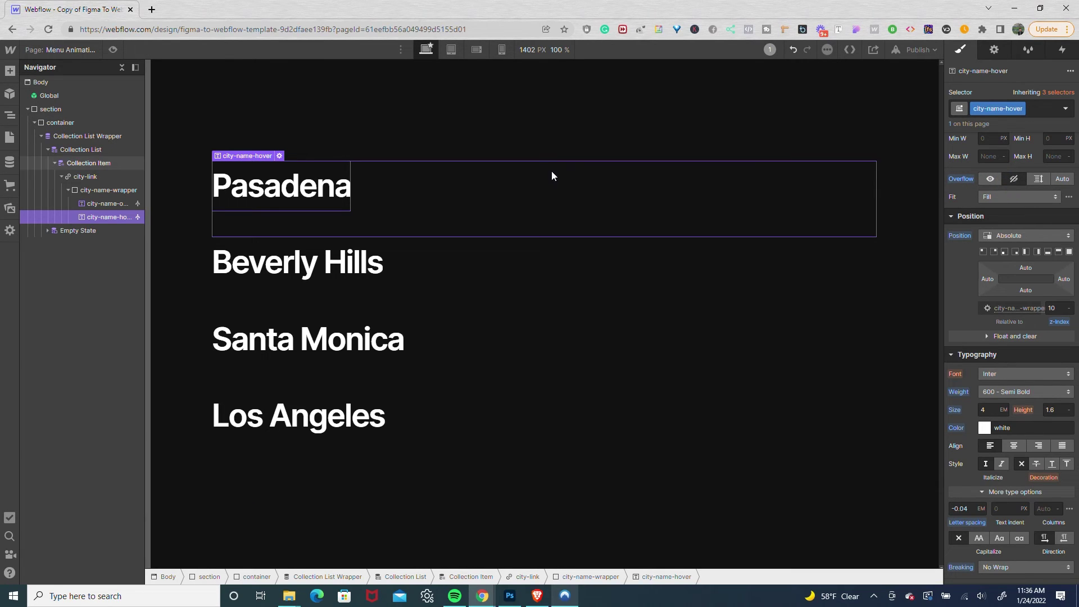
Give city-link a Mouse hover trigger that starts a new timed animation
click(79, 177)
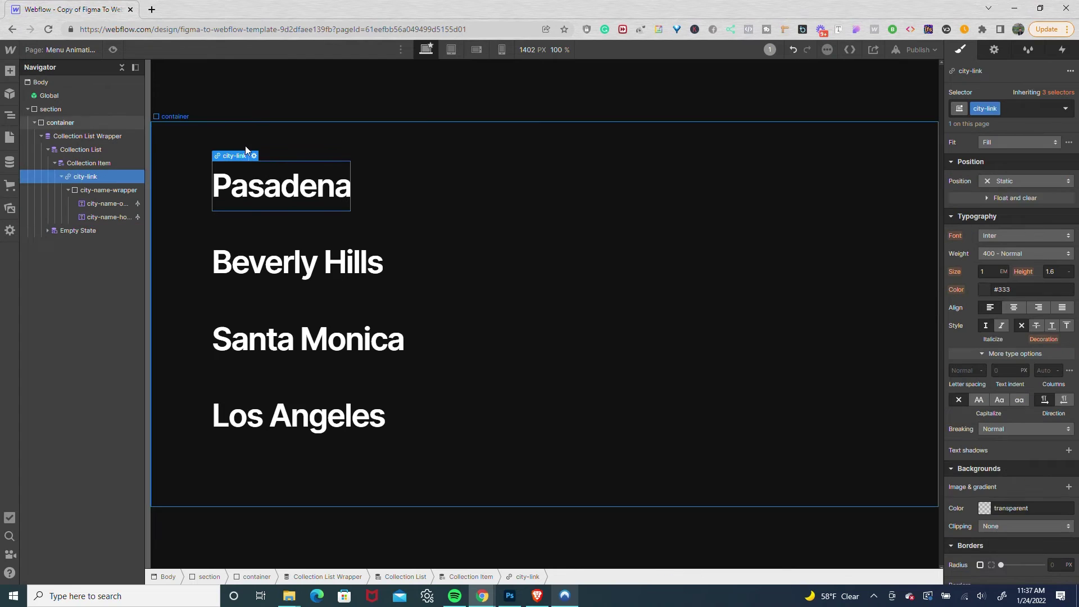
click(1063, 52)
click(1069, 87)
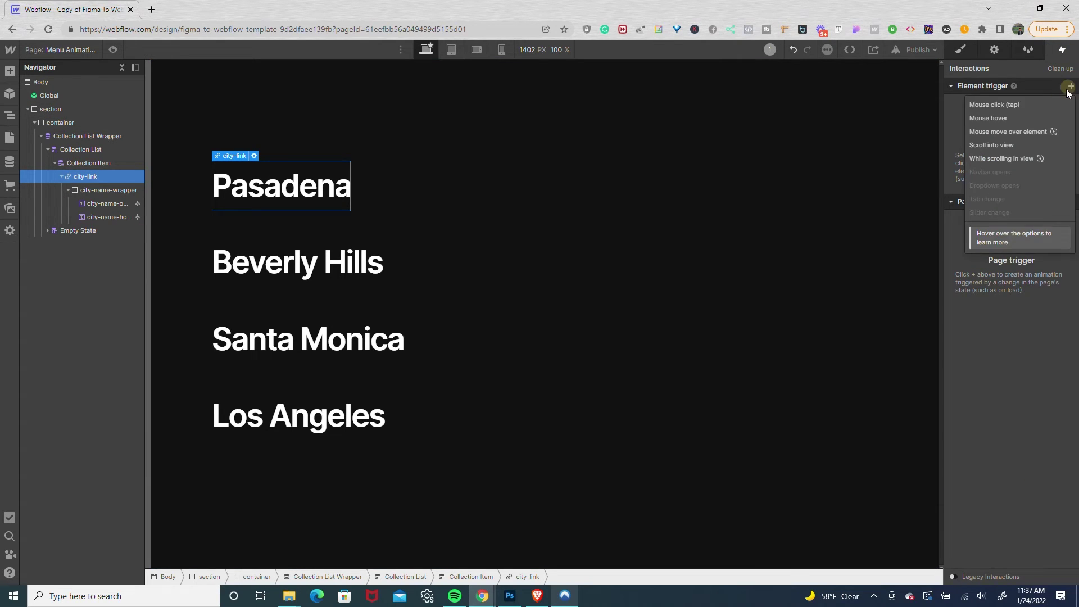
click(1023, 114)
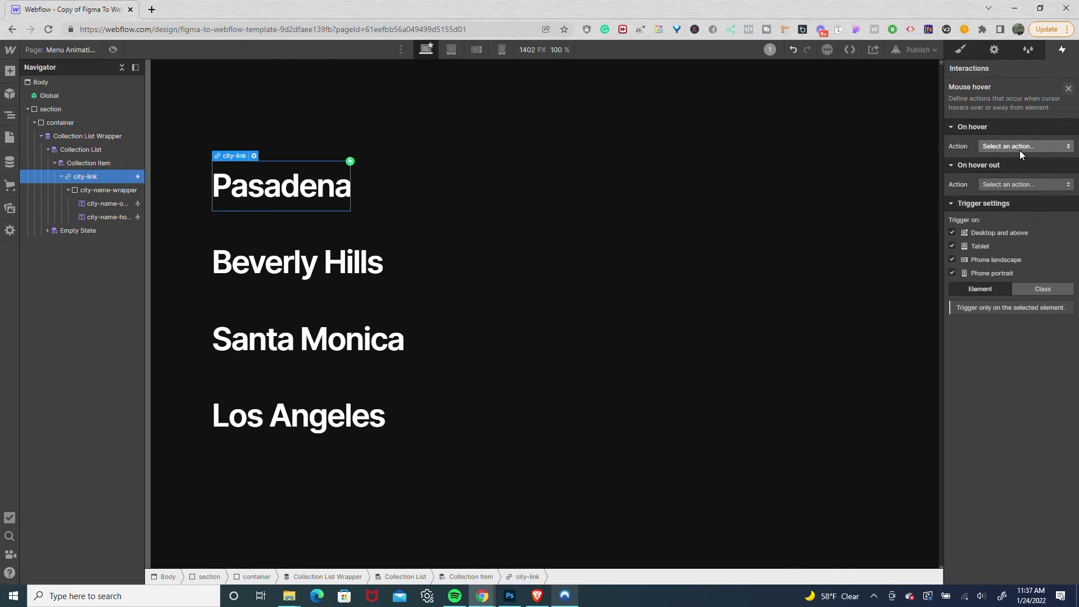
click(1019, 147)
click(1018, 171)
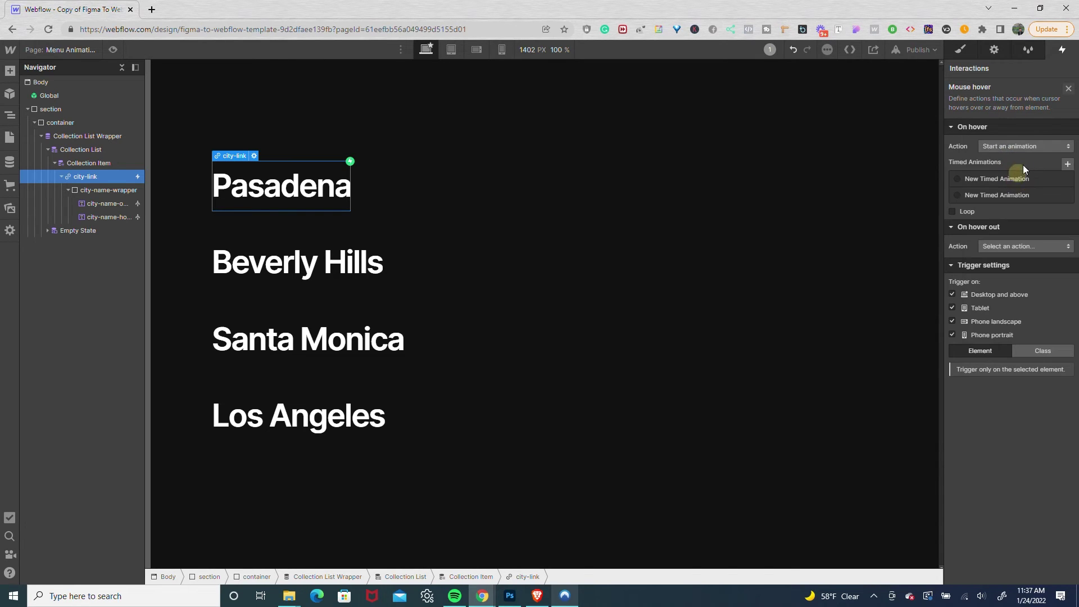
click(1068, 163)
Name the animation mouse-hover-in and start city-name-hover at 0% width
text(mo)
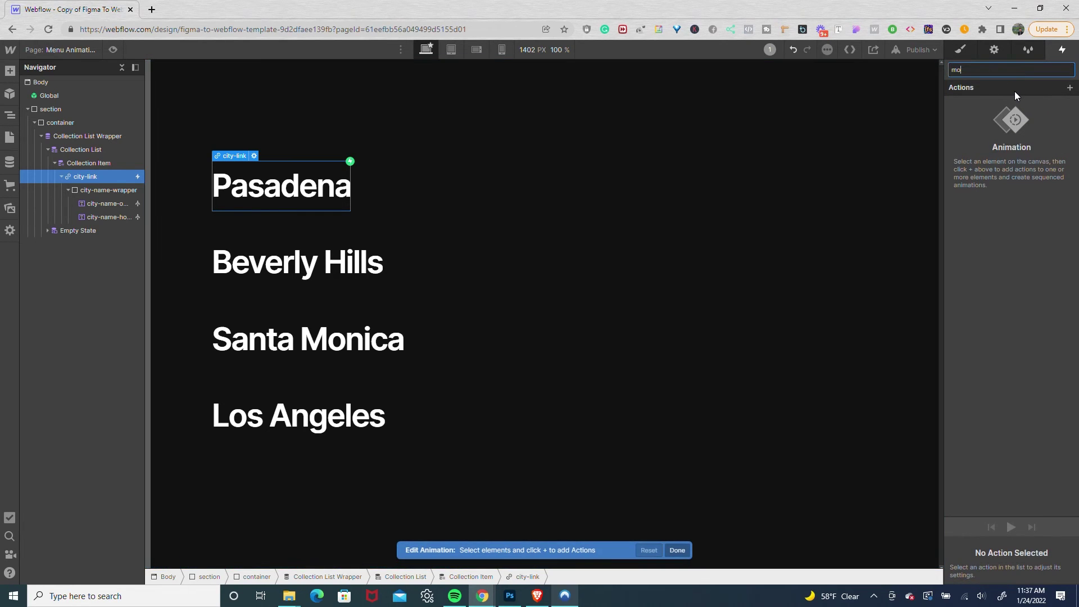
text(use-hover-in)
key(Return)
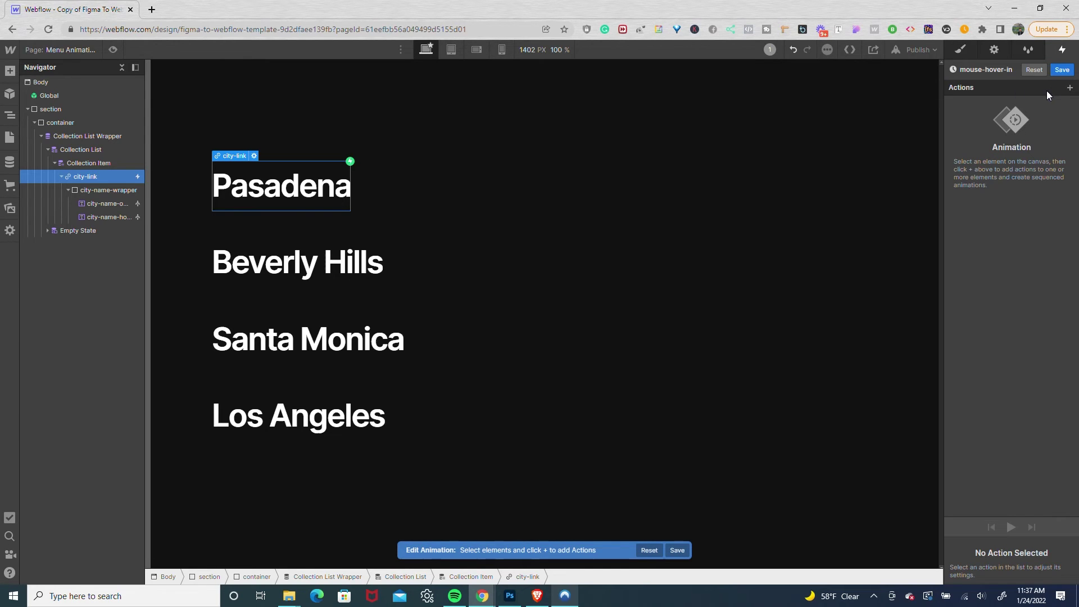
click(106, 217)
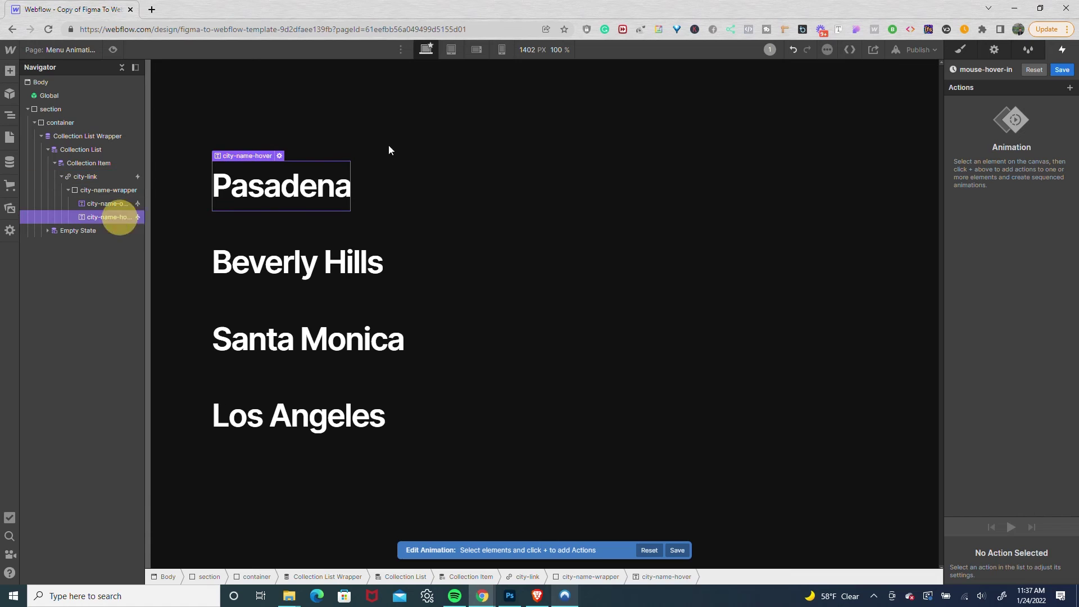
click(1069, 88)
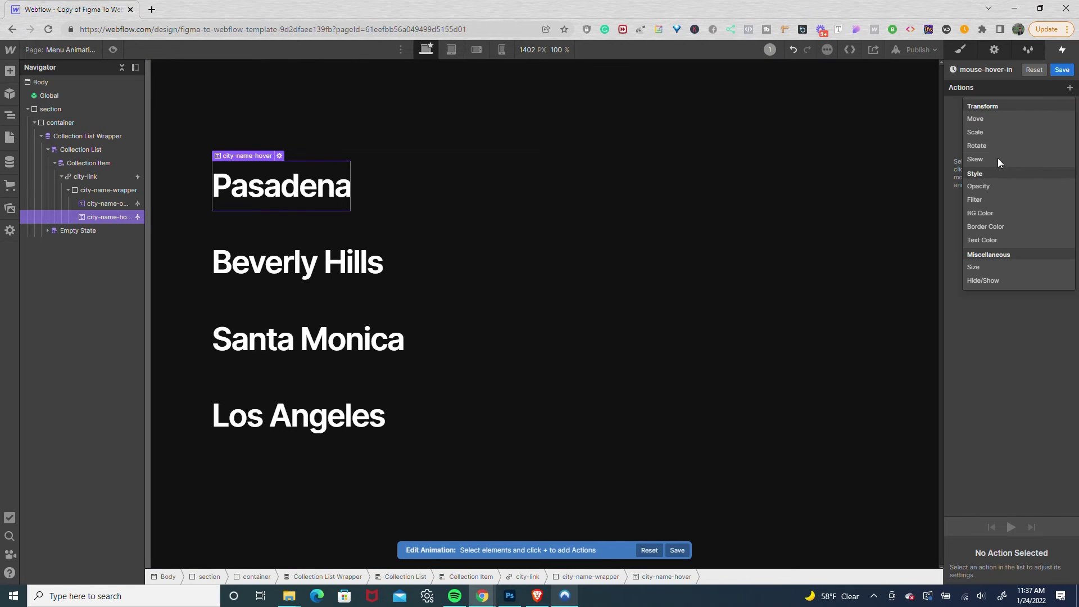
click(984, 266)
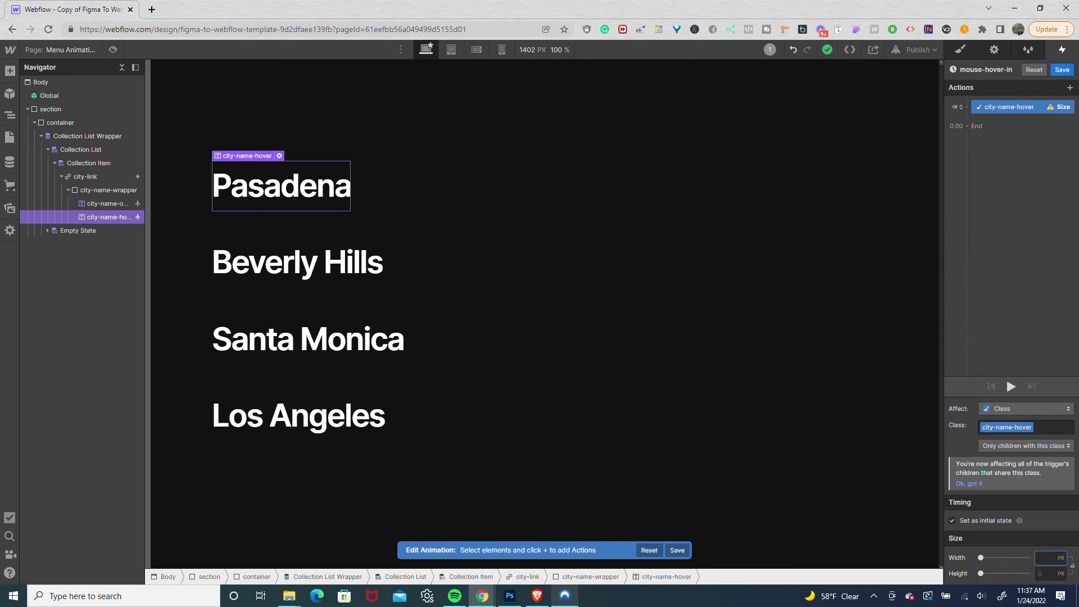
text(0%)
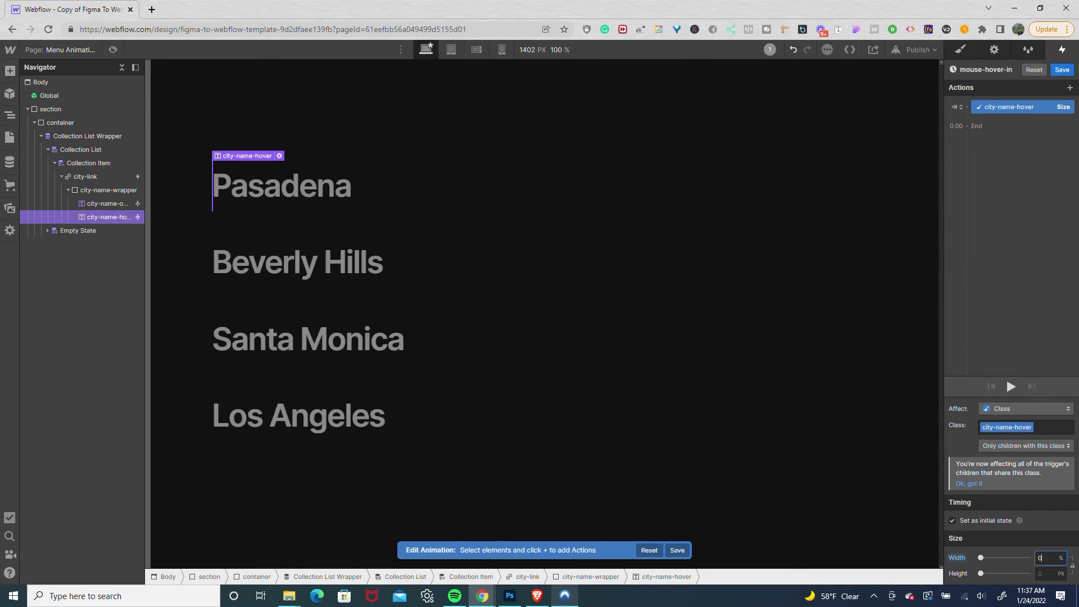
Widen city-name-hover to 100% width at 0.5s, then preview the hover effect
click(986, 129)
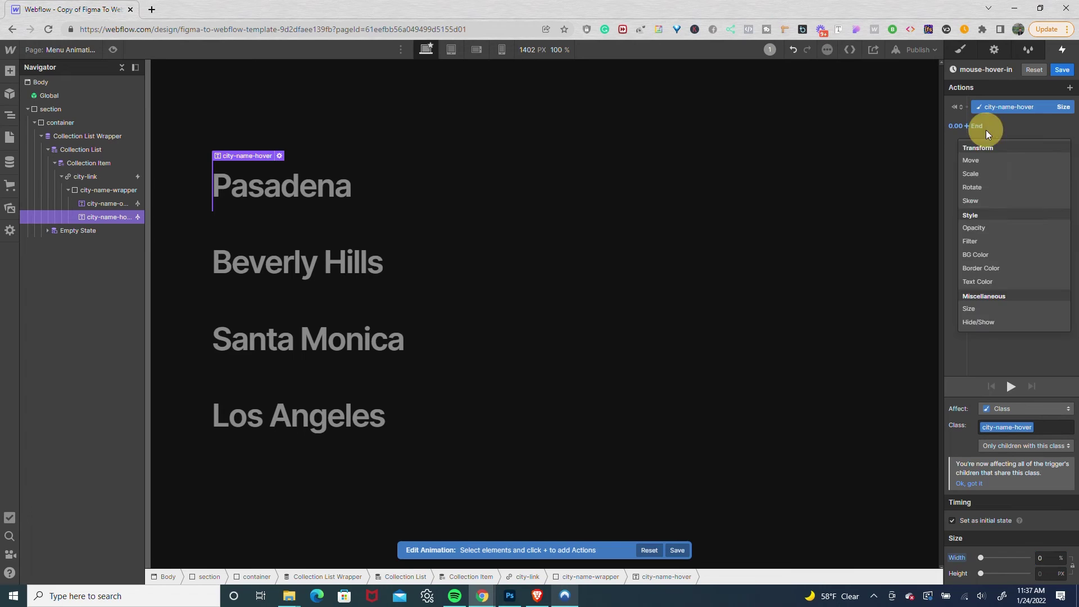
click(989, 308)
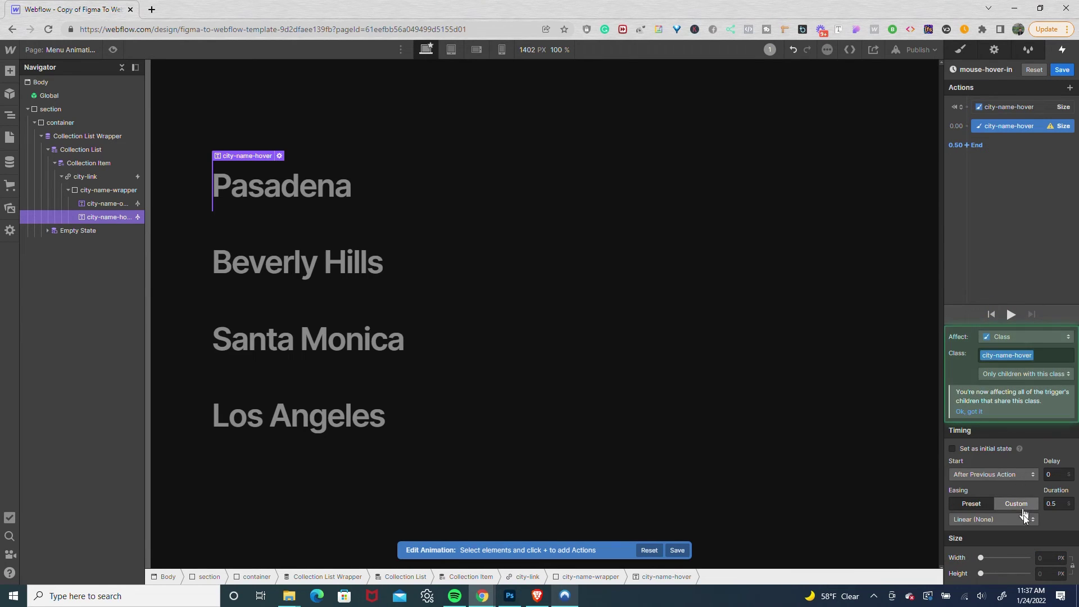
click(1045, 557)
text(100%)
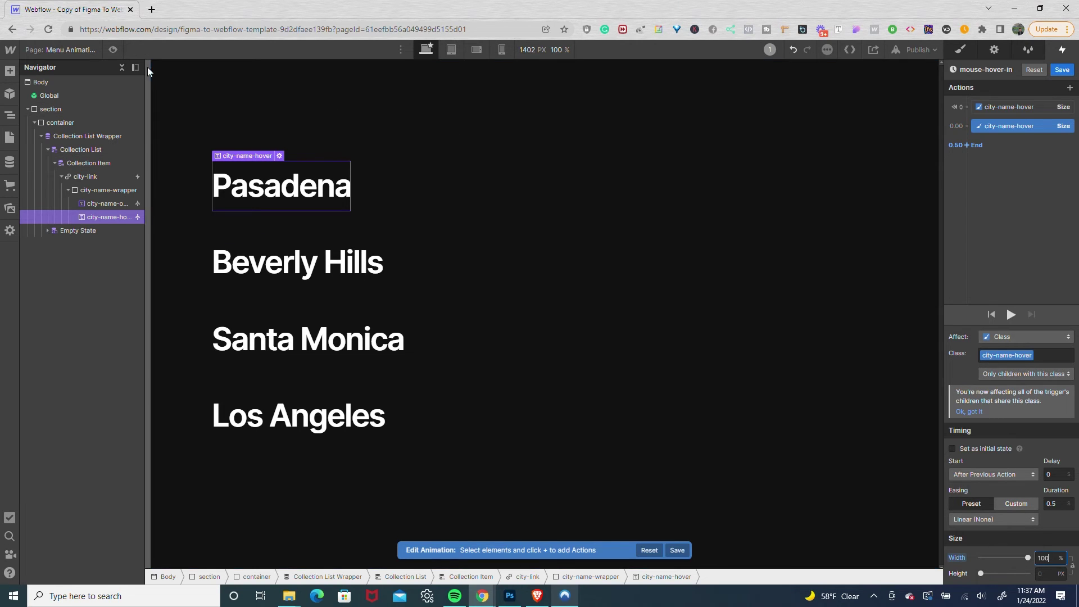
click(114, 50)
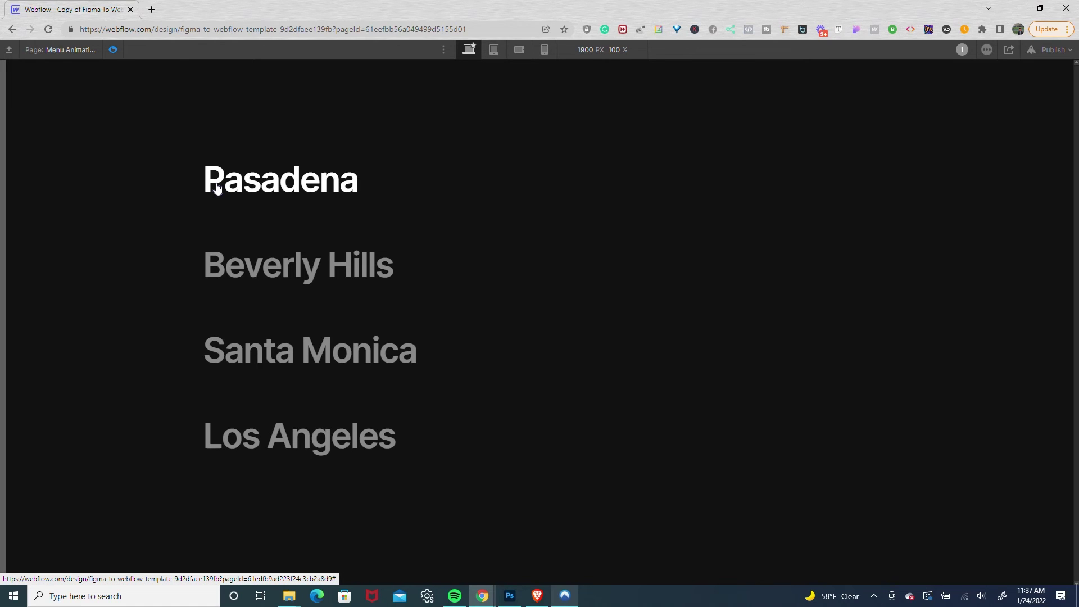
Save mouse-hover-in and have hover-out start a new timed animation named mouse-hover-out
click(113, 50)
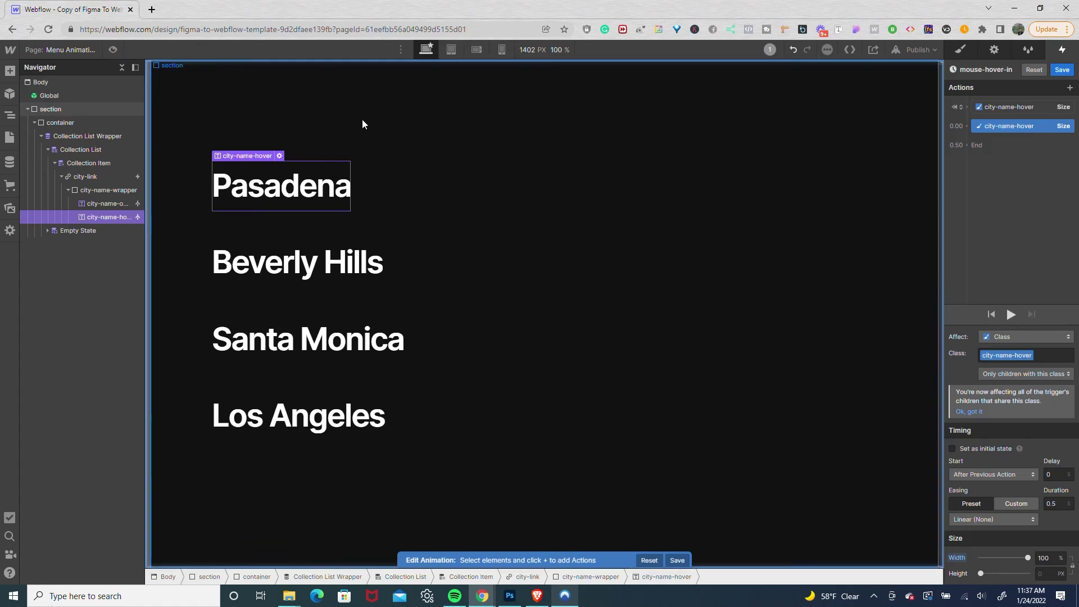
click(1061, 69)
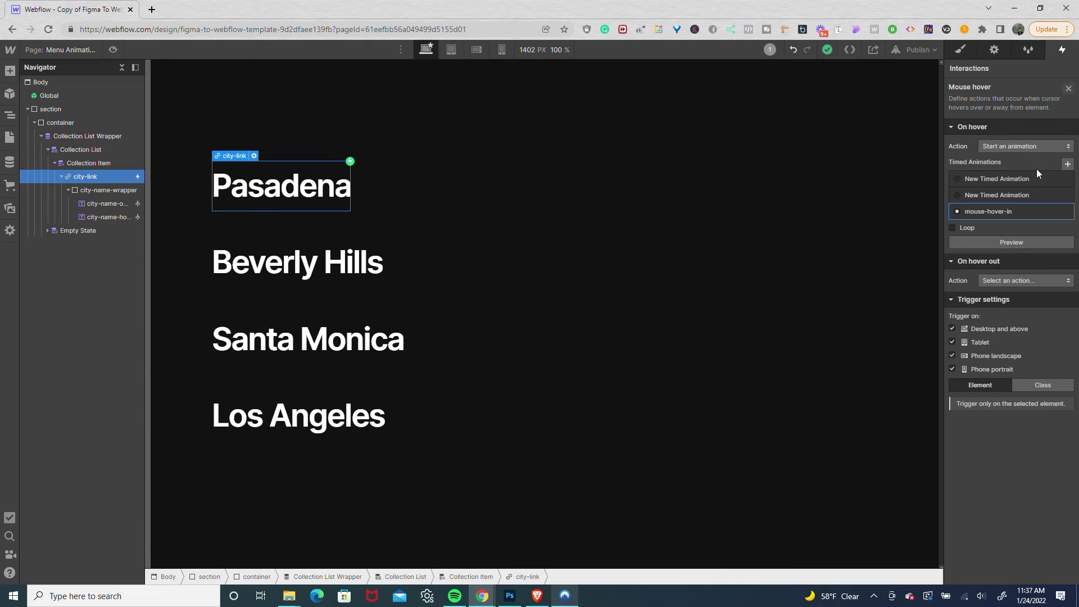
click(1029, 280)
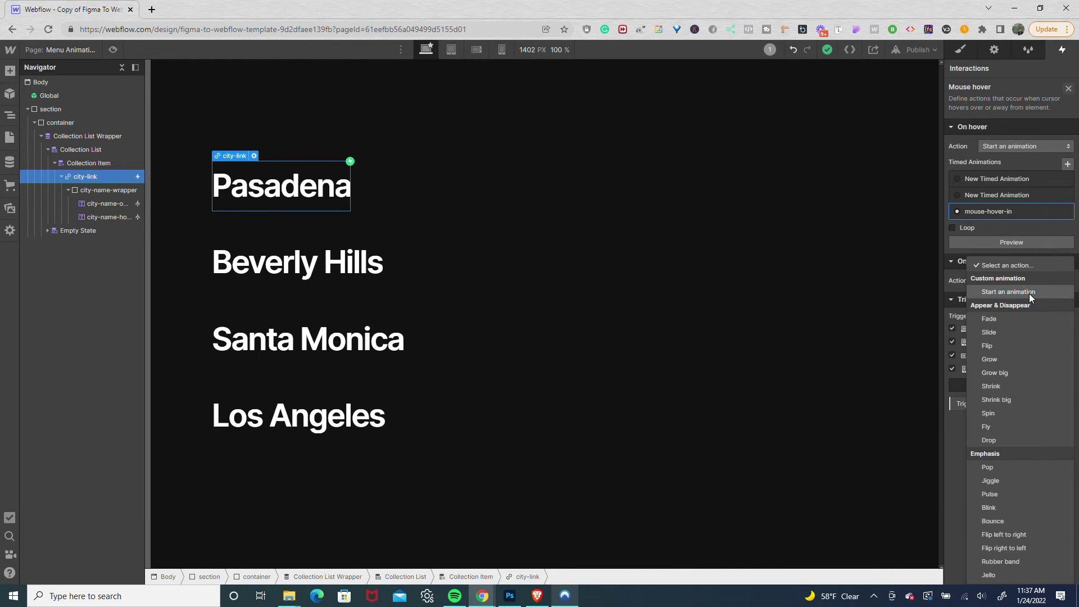
click(1030, 292)
click(1067, 299)
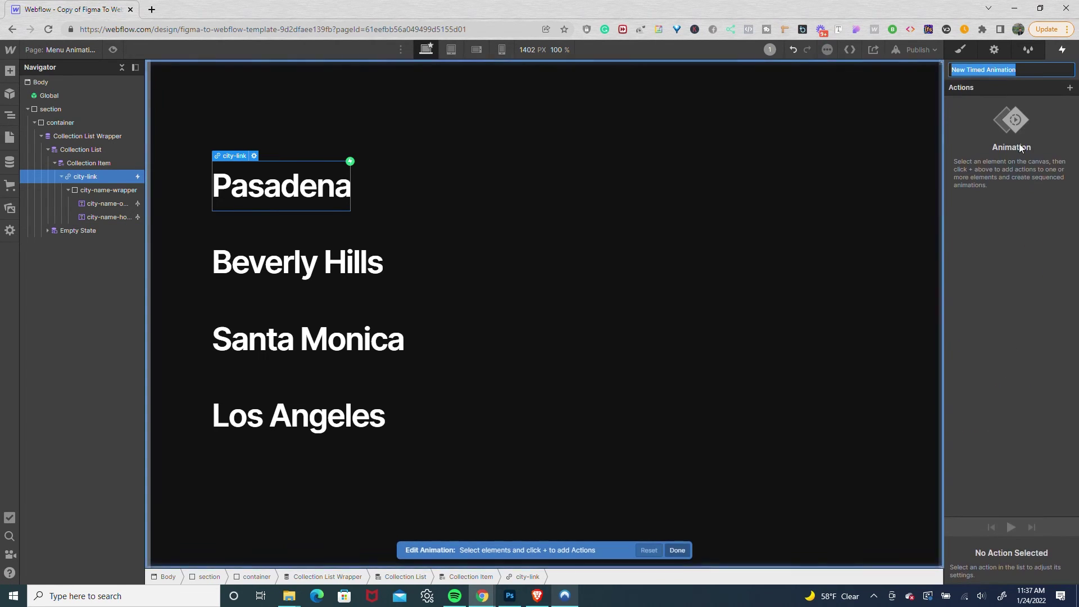
text(mouse)
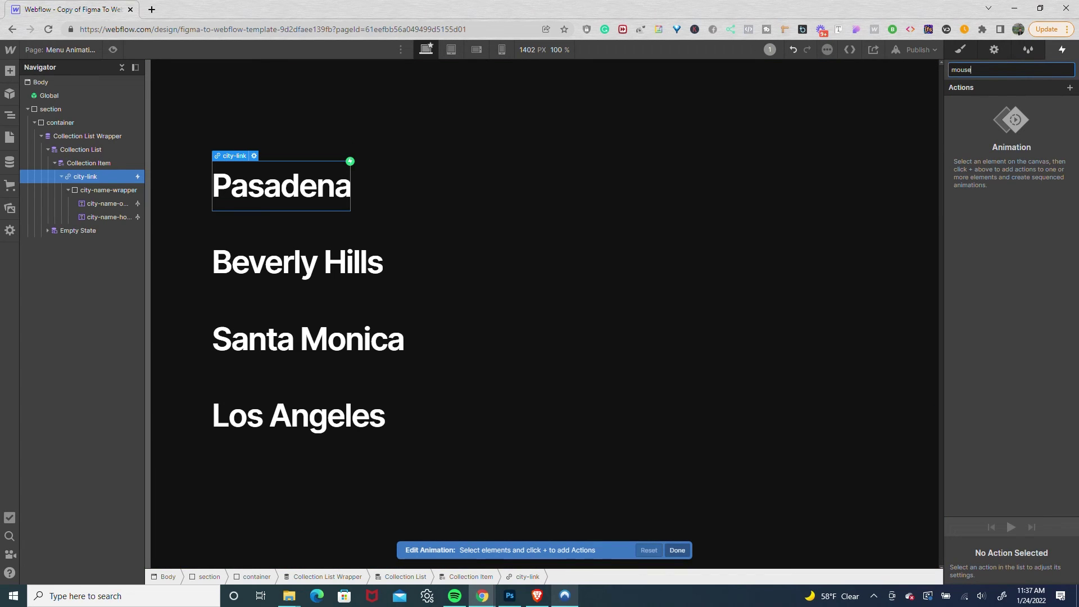
text(-hover-out)
key(Return)
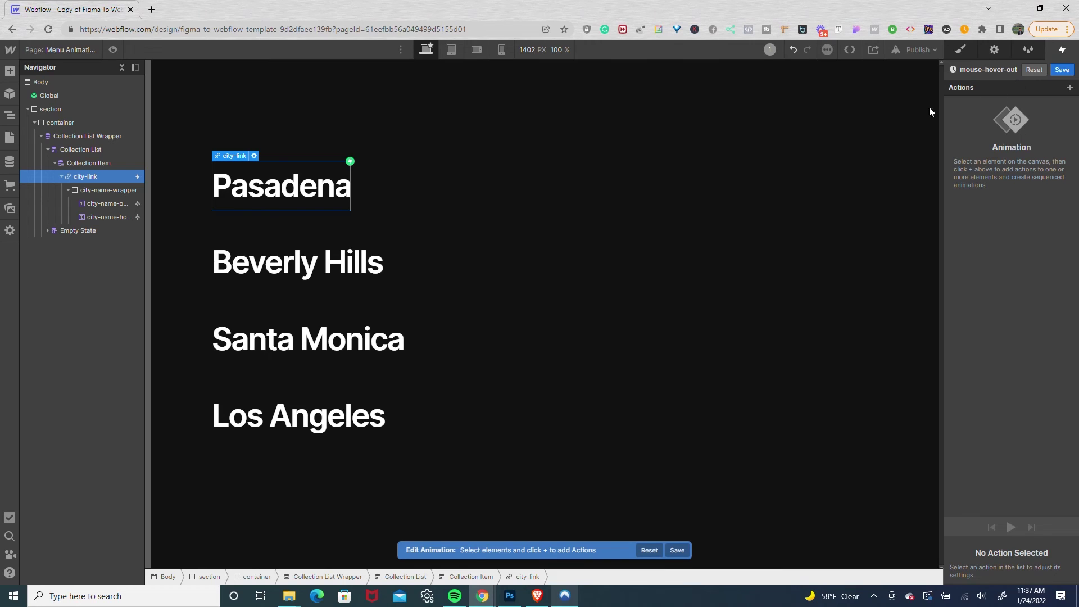
Add a Size action shrinking city-name-hover to 0% width
click(110, 217)
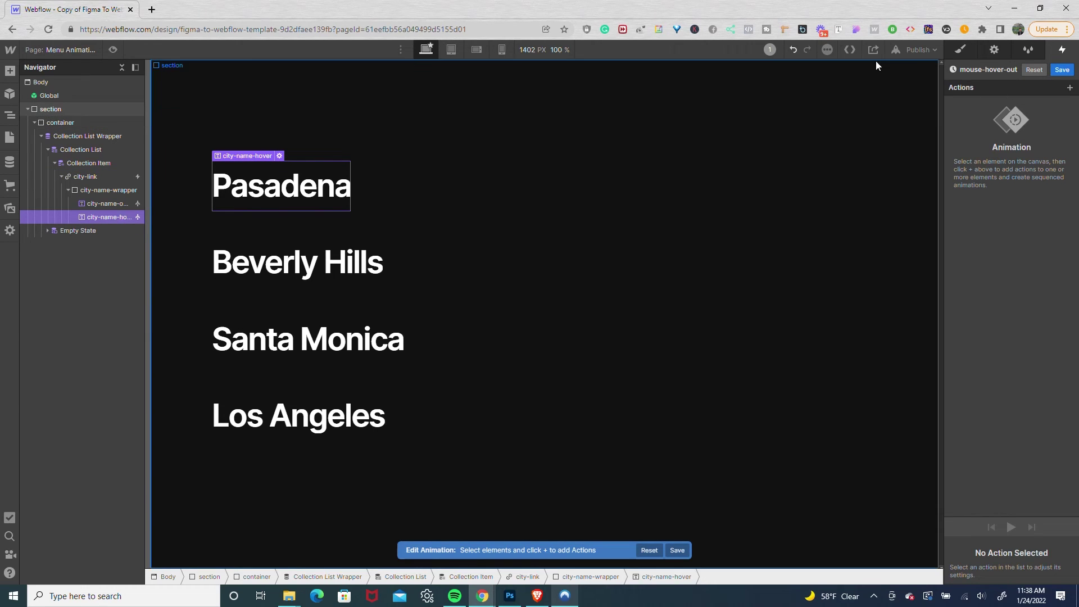
click(1070, 88)
click(1027, 270)
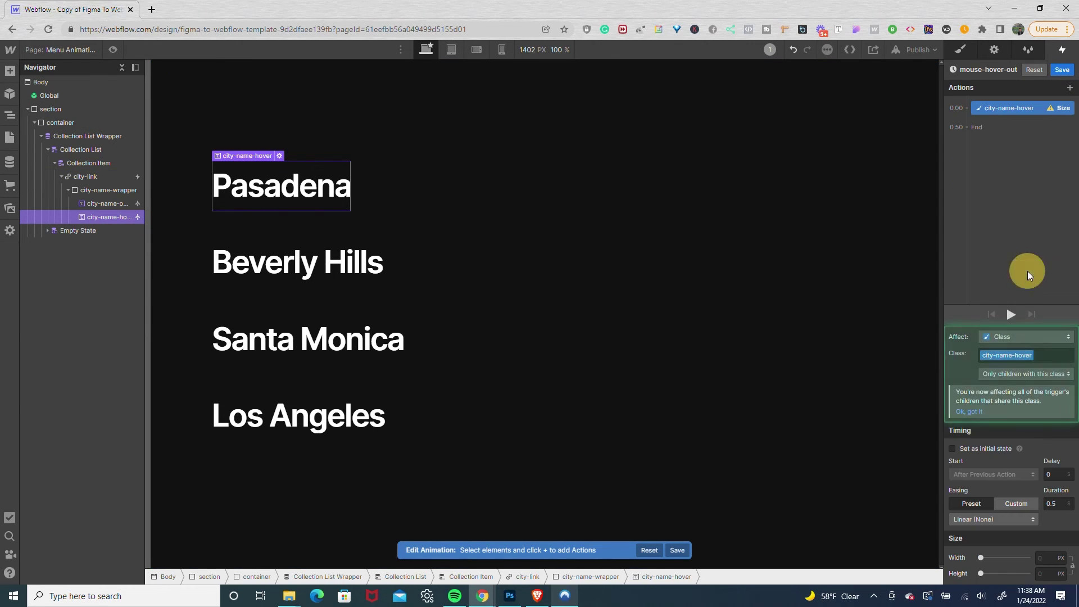
click(1046, 558)
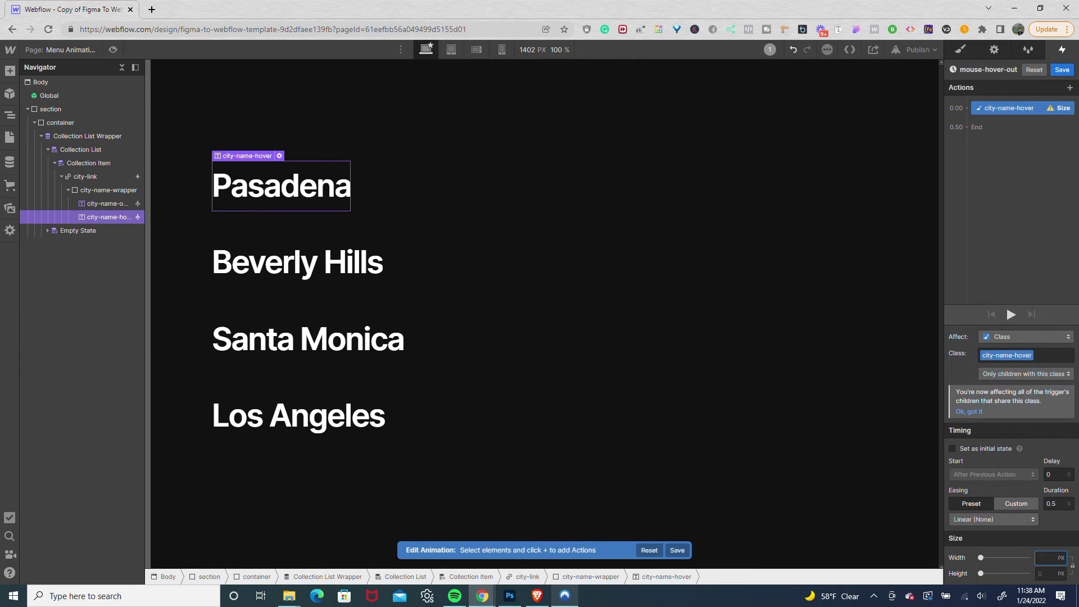
text(0%)
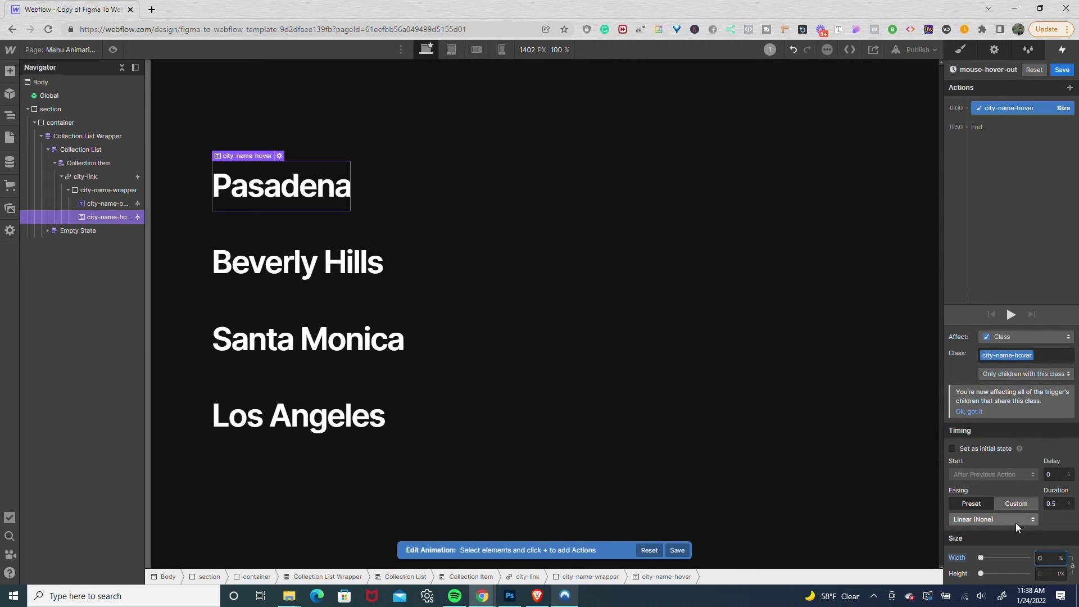
Give the shrink Out Quart easing and a 1-second duration, then preview the page
click(1016, 519)
click(993, 304)
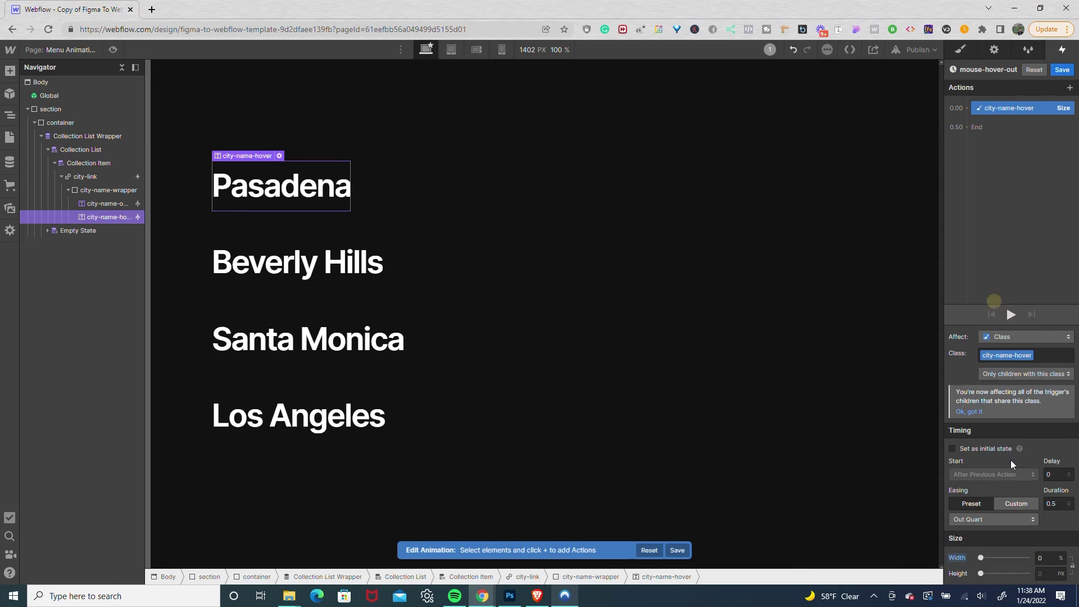
click(1049, 503)
text(1)
key(Return)
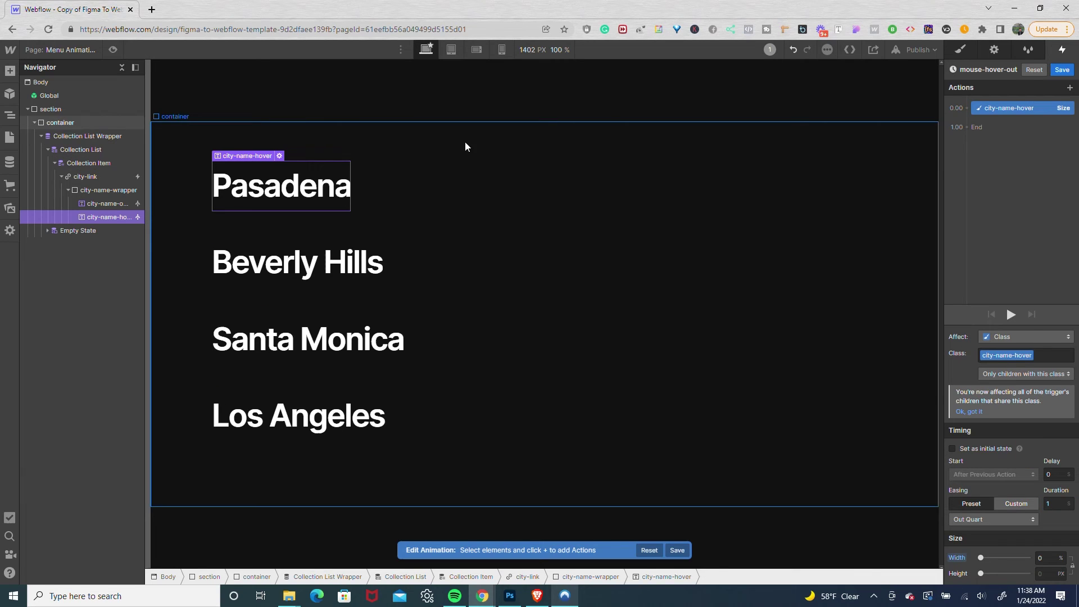
click(109, 51)
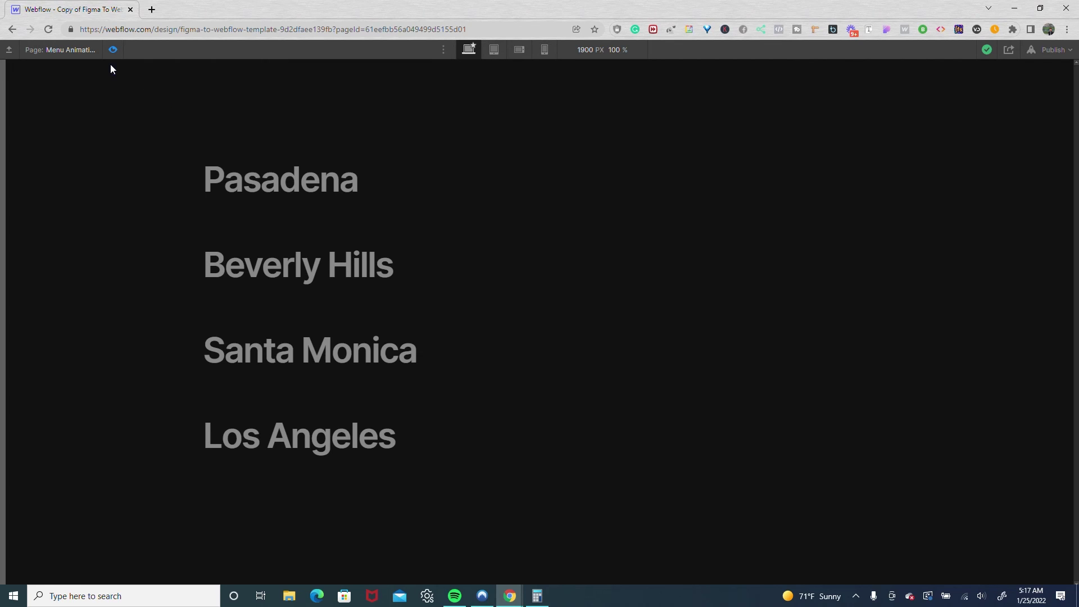
Set the city-name-hover text breaking to Normal in the Style panel
click(112, 50)
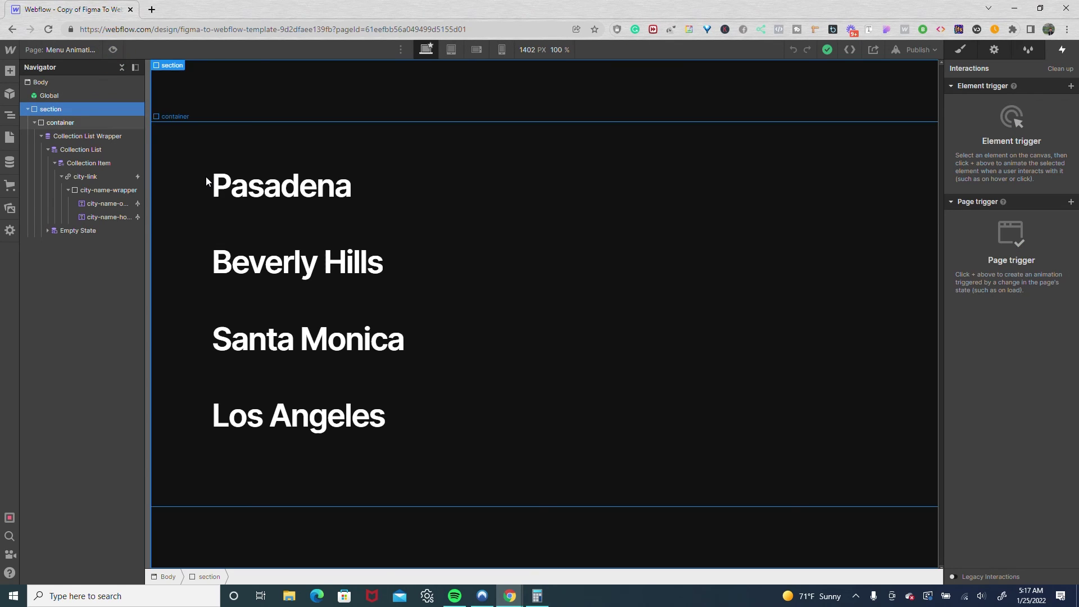
click(234, 183)
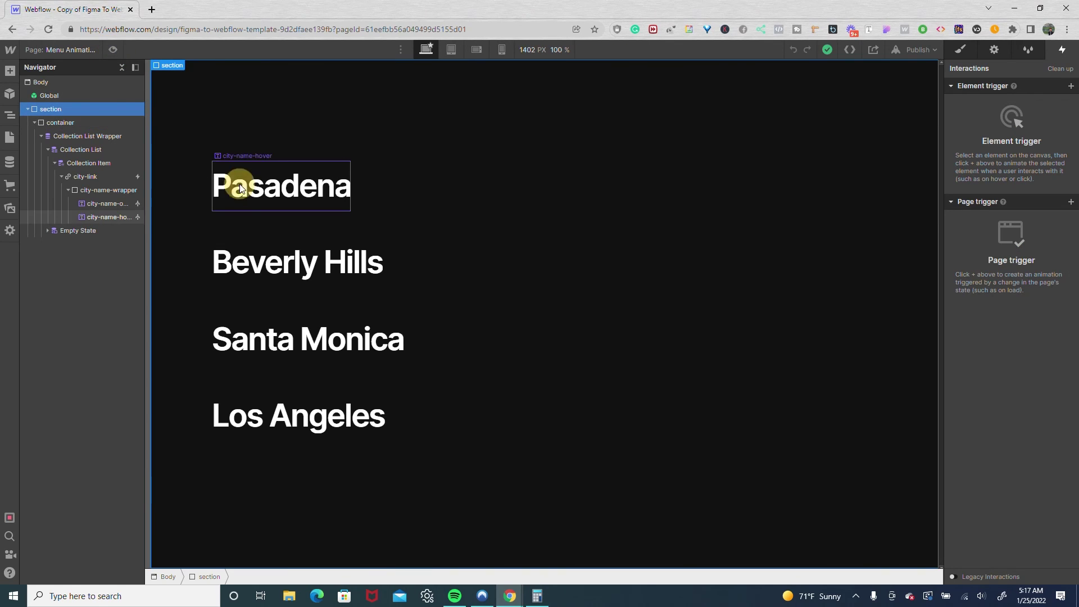
click(960, 50)
scroll(989, 472, down, 6)
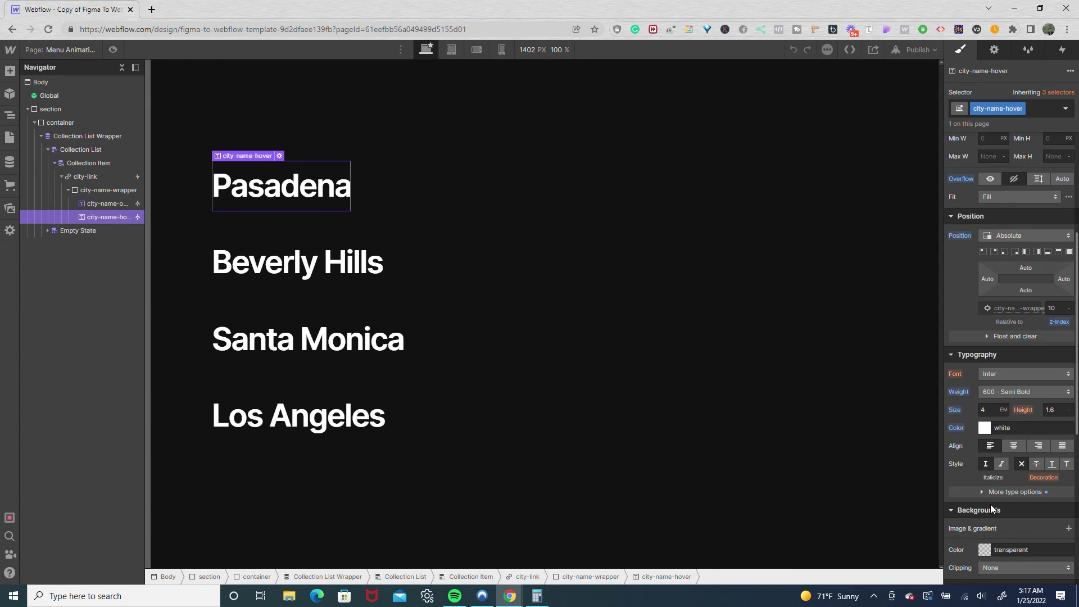
click(991, 380)
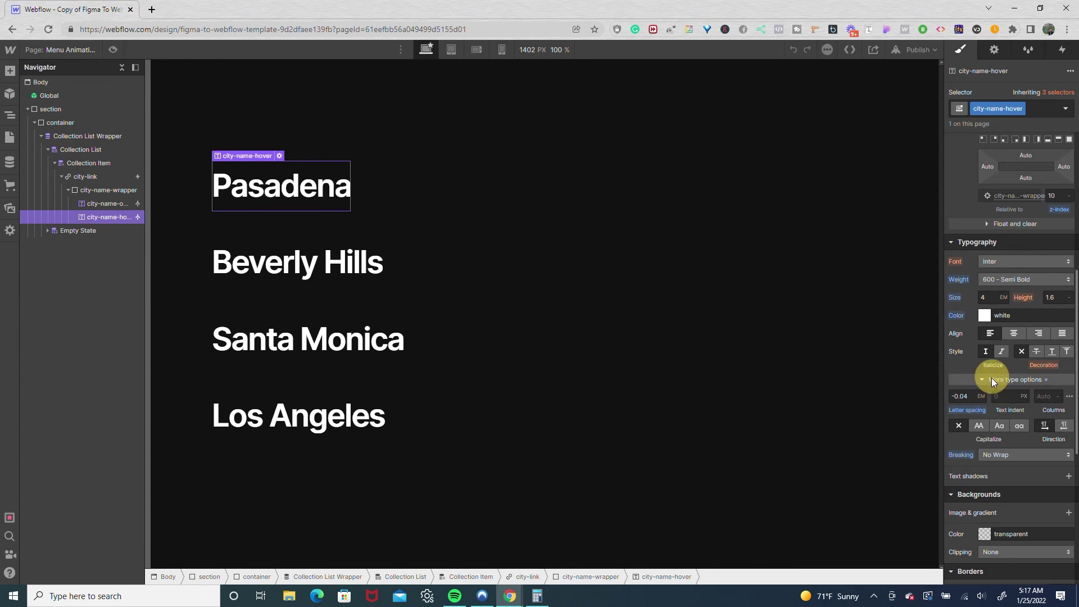
click(987, 459)
click(989, 446)
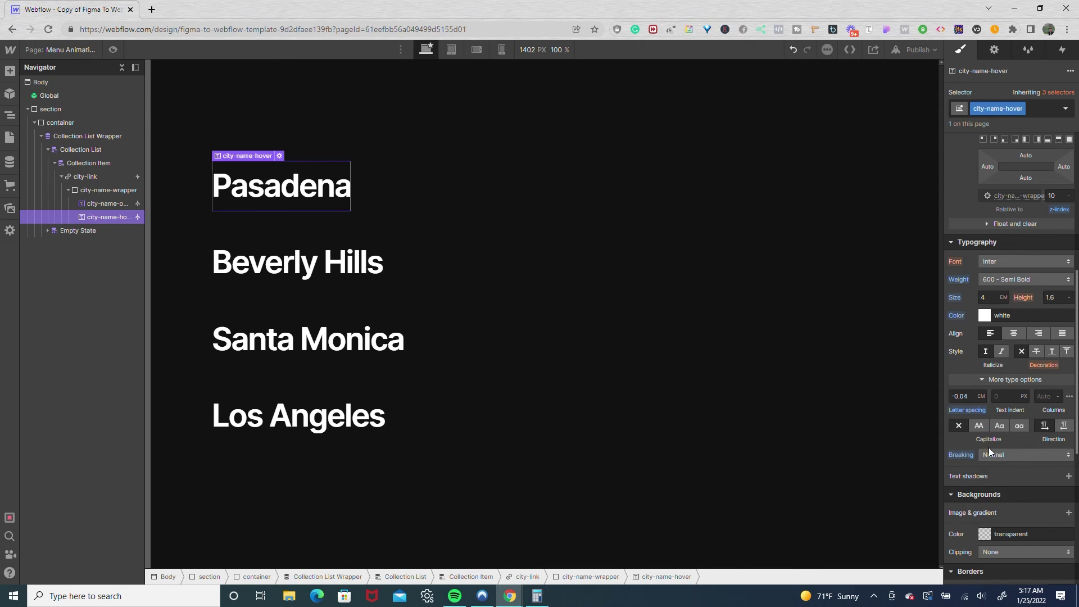
Set city-name-wrapper's alignment to Stretch and preview the hover effect
click(97, 188)
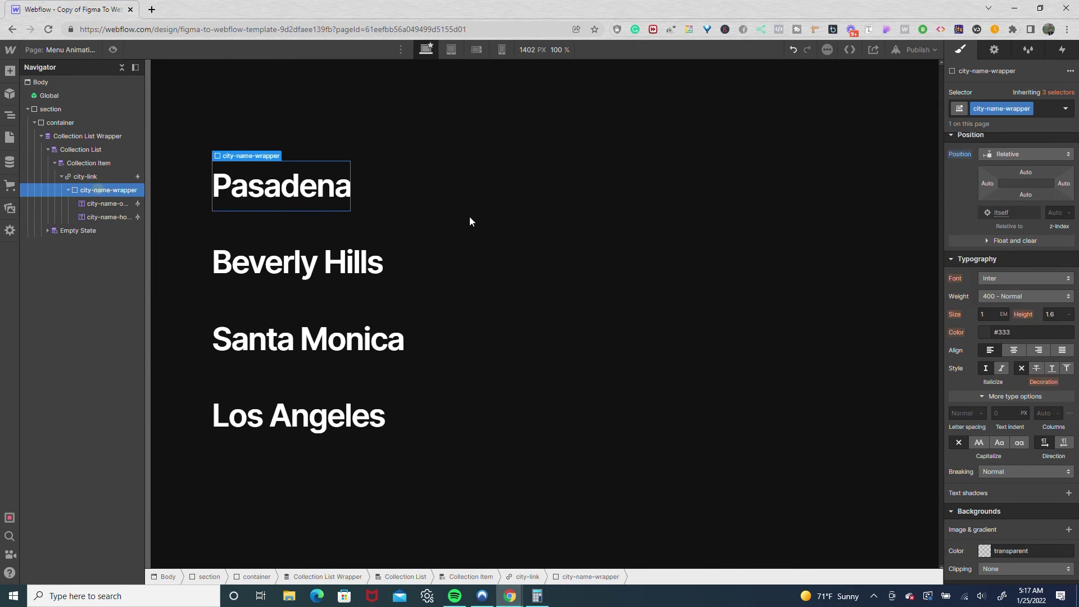
scroll(1002, 255, up, 4)
scroll(1003, 255, up, 2)
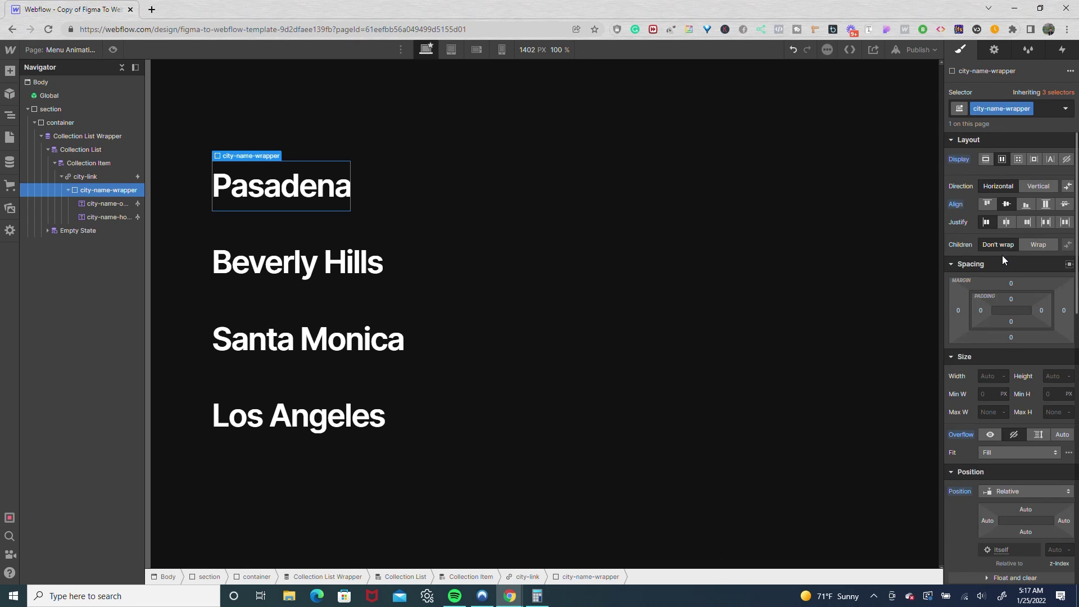
click(1040, 203)
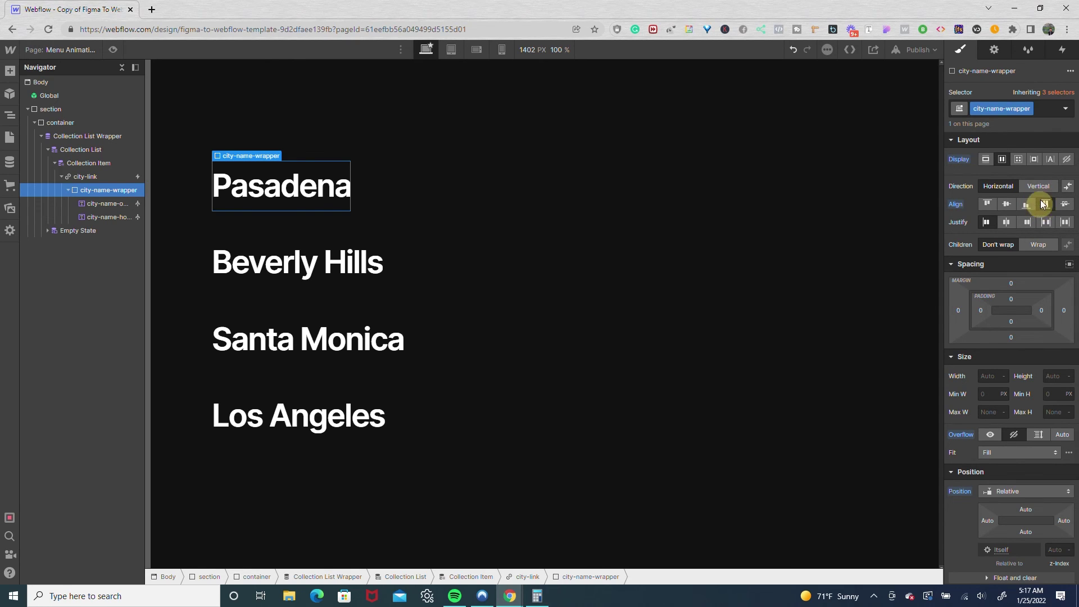
click(111, 50)
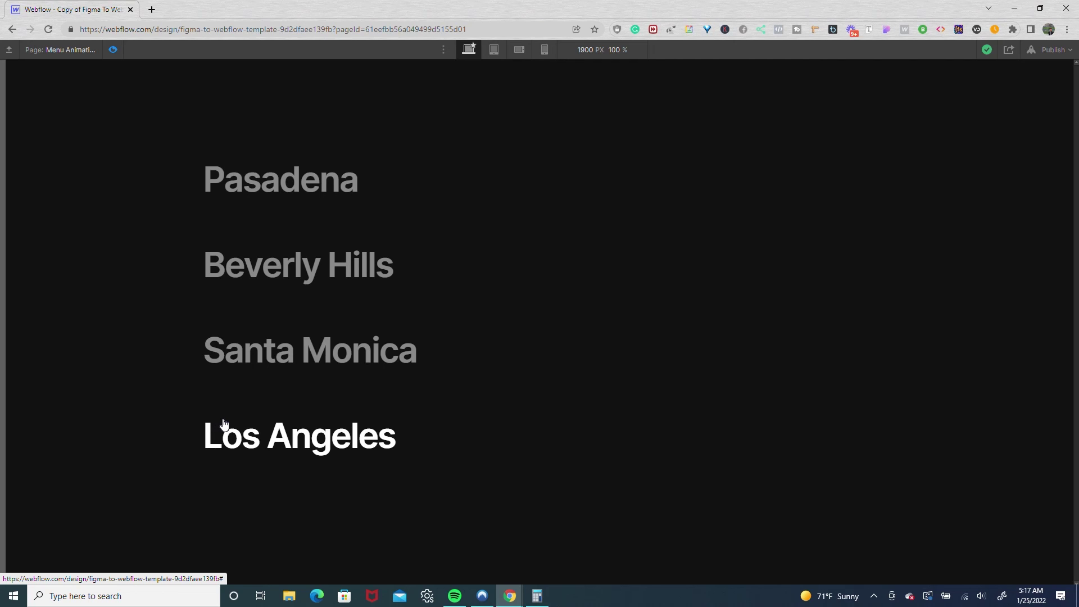
Back in the designer, set city-name-hover's text breaking back to No Wrap
click(113, 50)
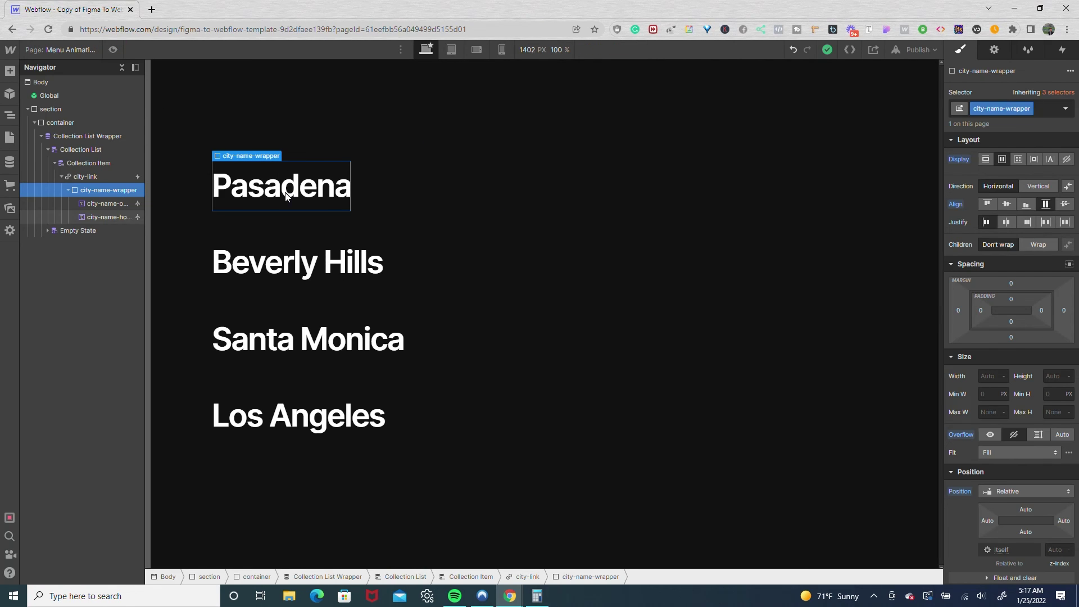
scroll(1044, 454, down, 4)
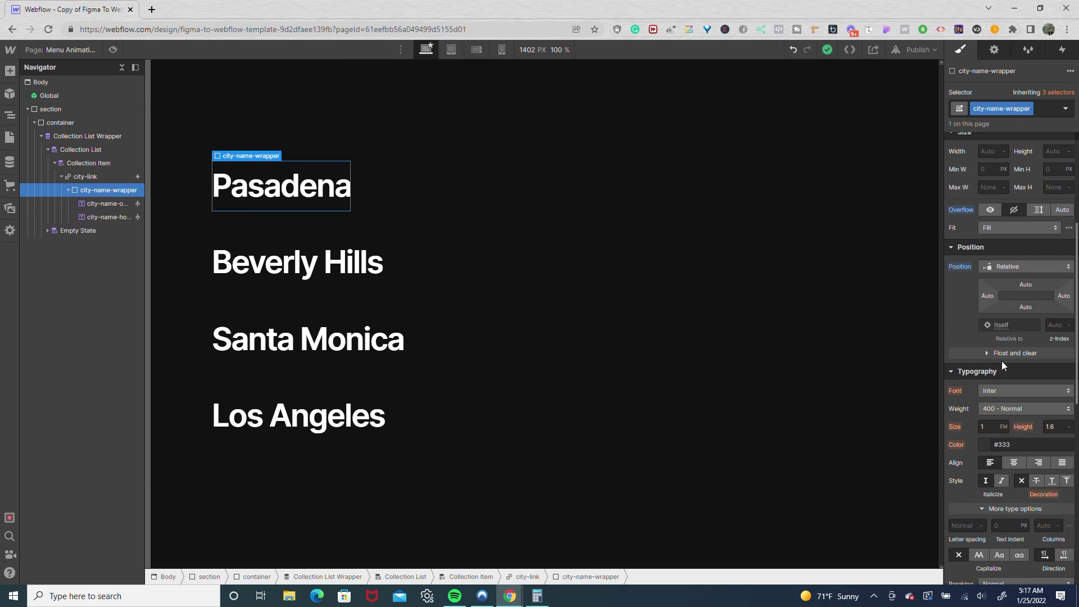
scroll(1000, 373, down, 2)
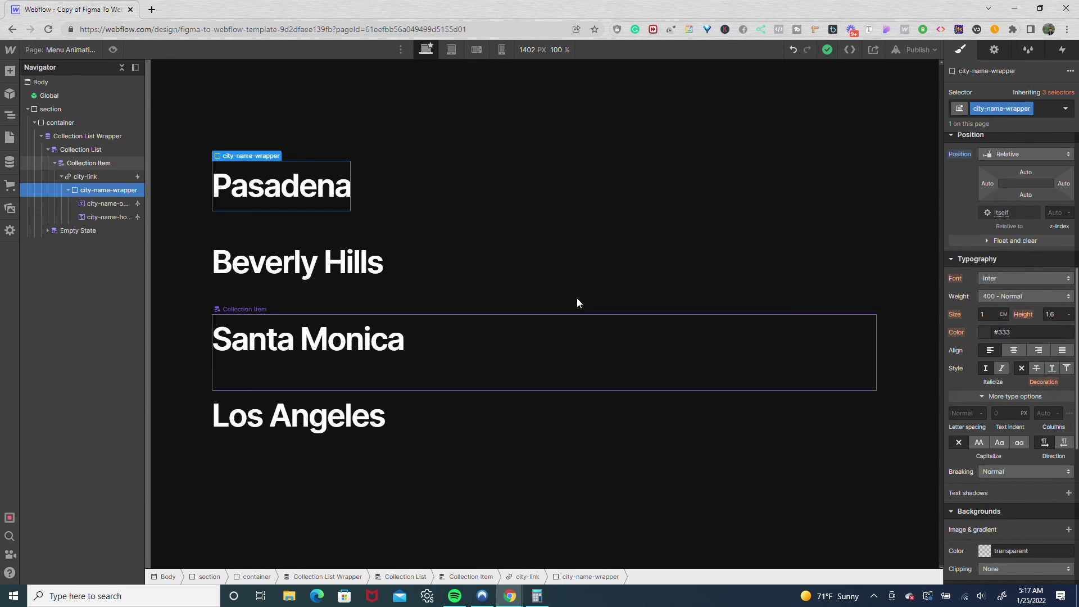
click(102, 217)
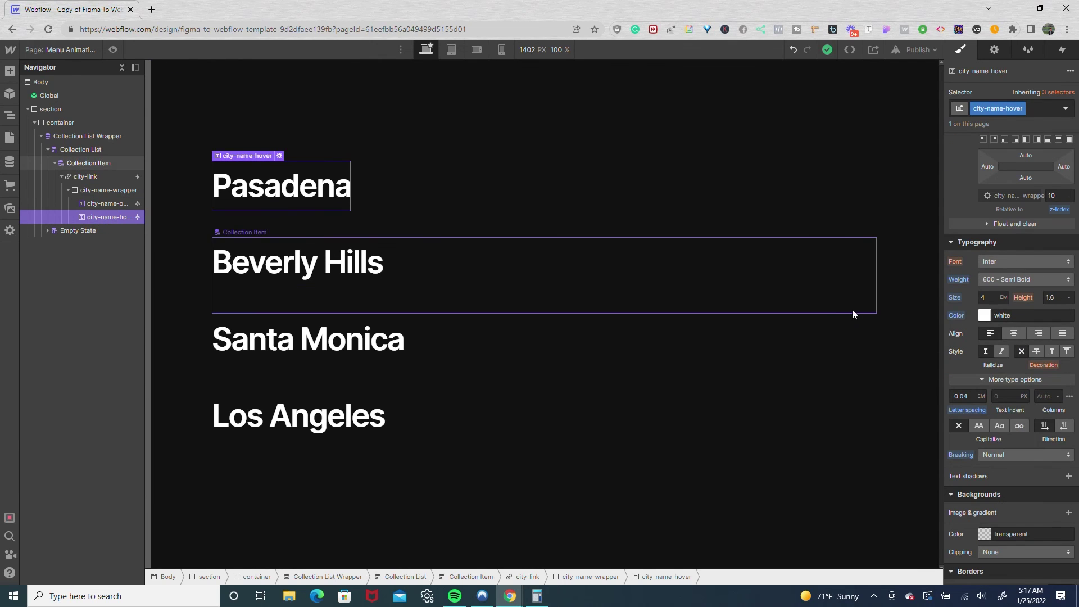
click(991, 456)
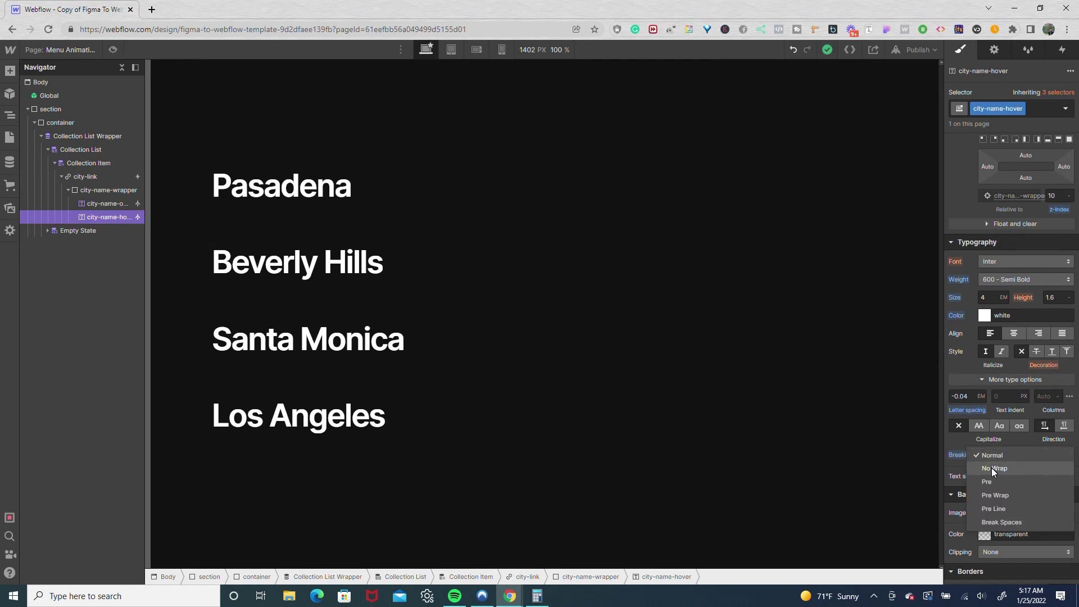
click(991, 468)
click(112, 49)
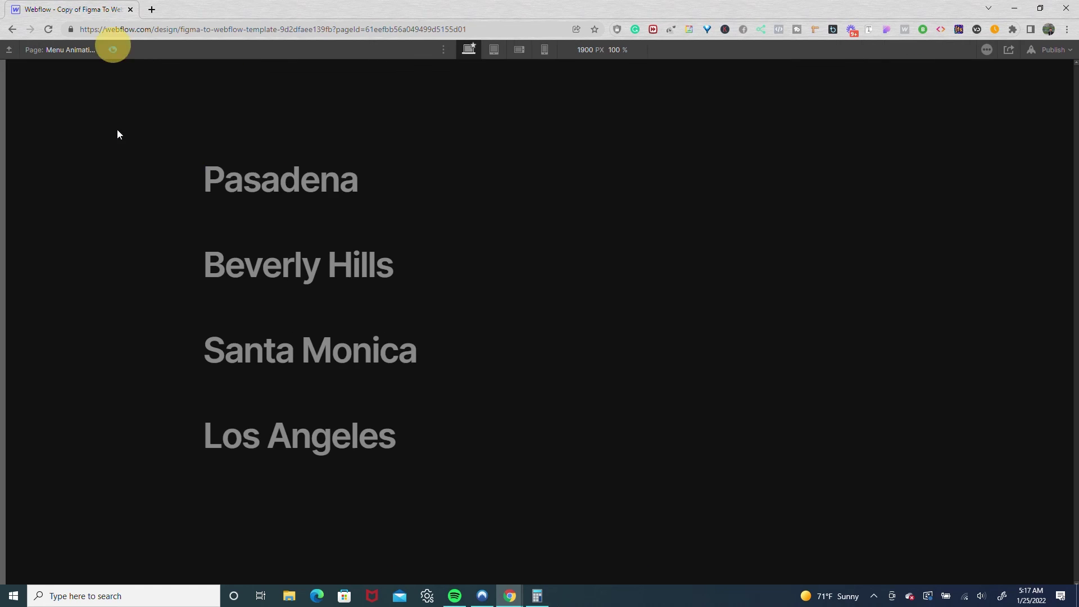